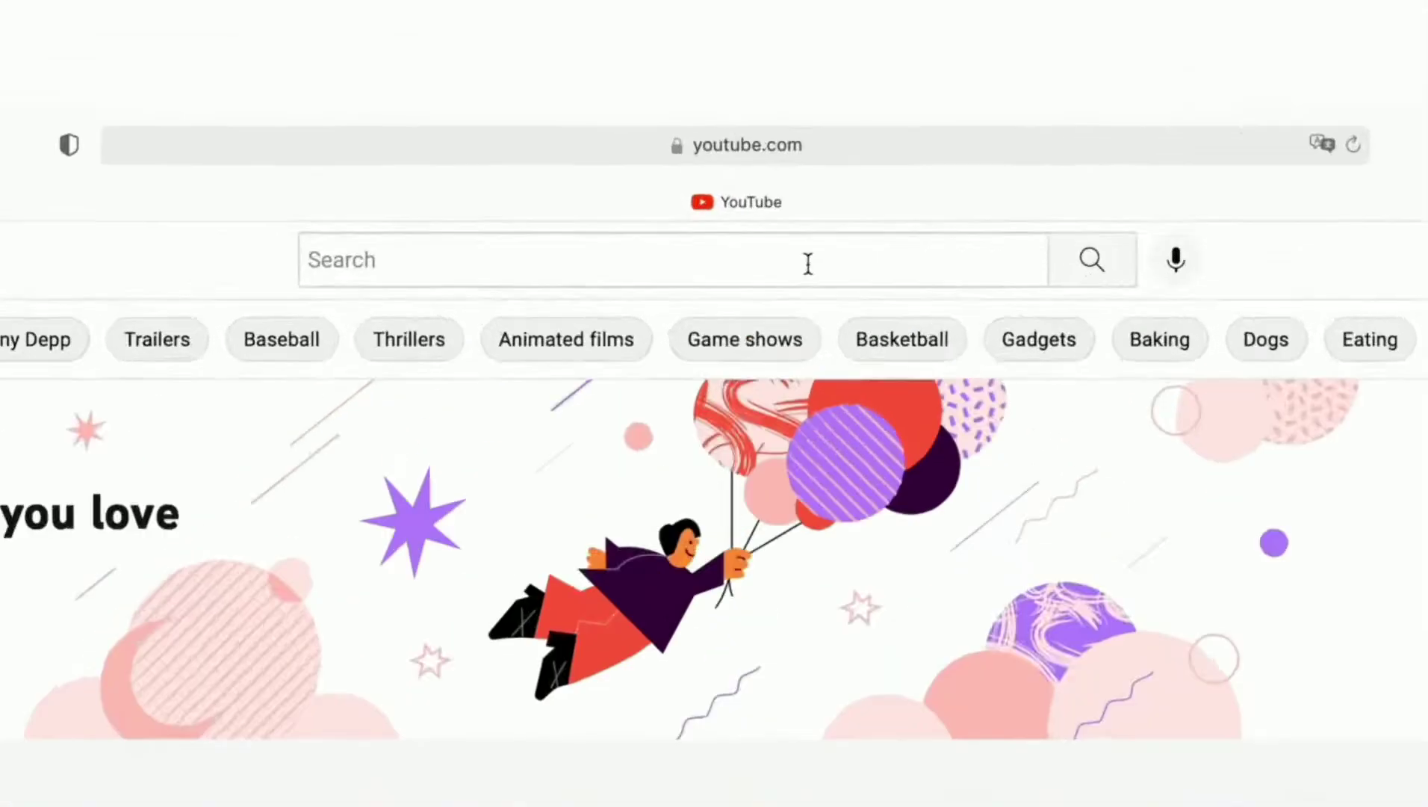
# Step: Search YouTube for "appgeeker"
pyautogui.click(747, 73)
pyautogui.write('appgeeker')
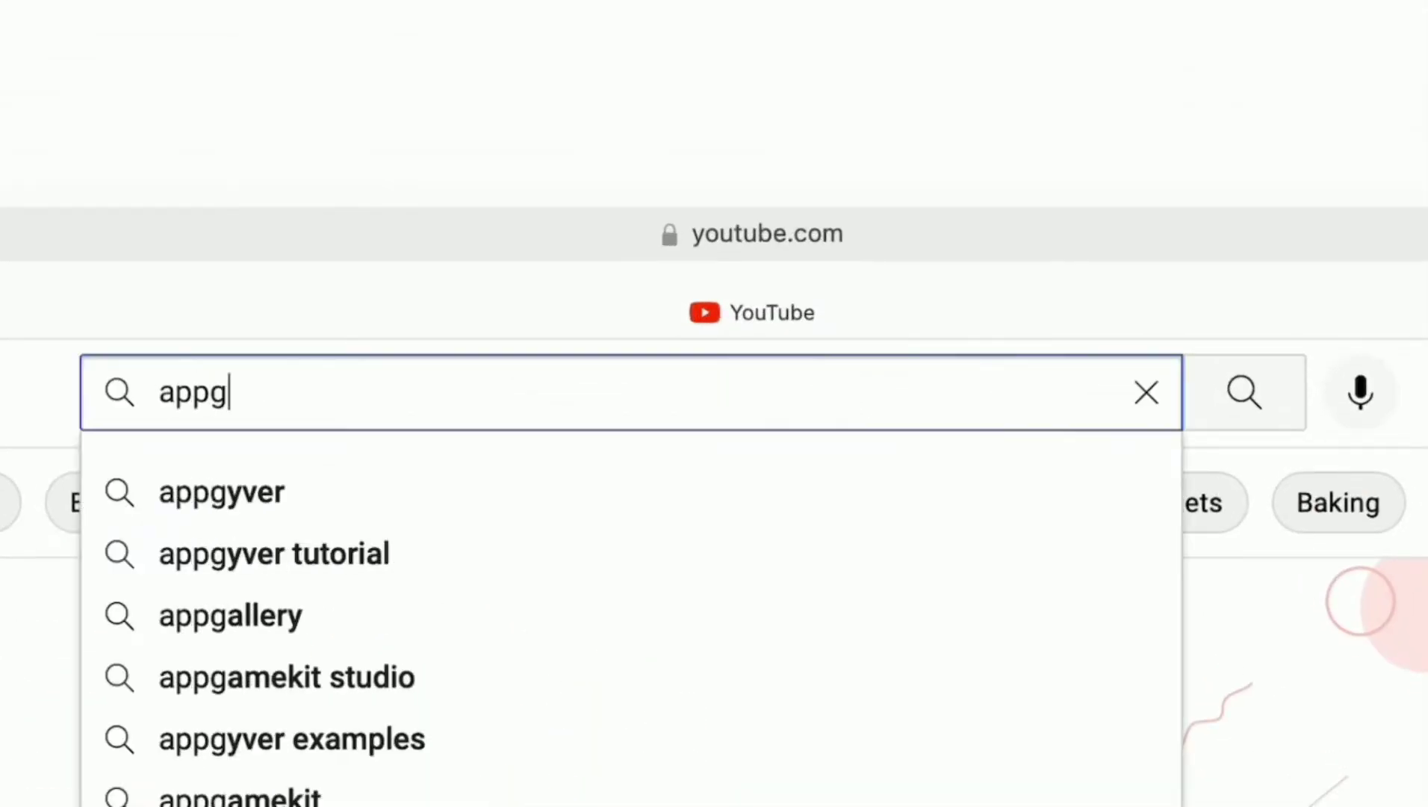
pyautogui.press('Return')
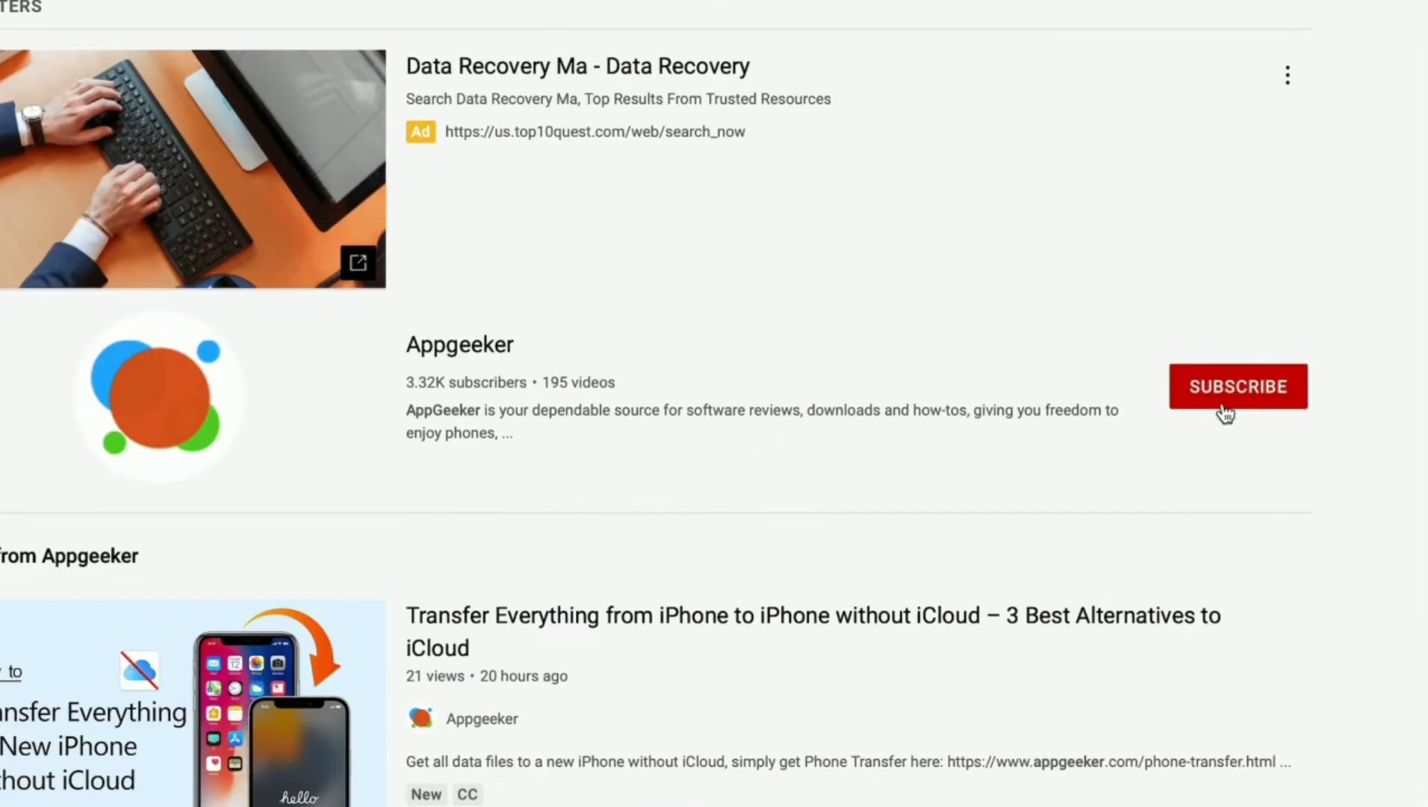
# Step: Subscribe to the Appgeeker channel and choose its notification setting
pyautogui.click(1227, 409)
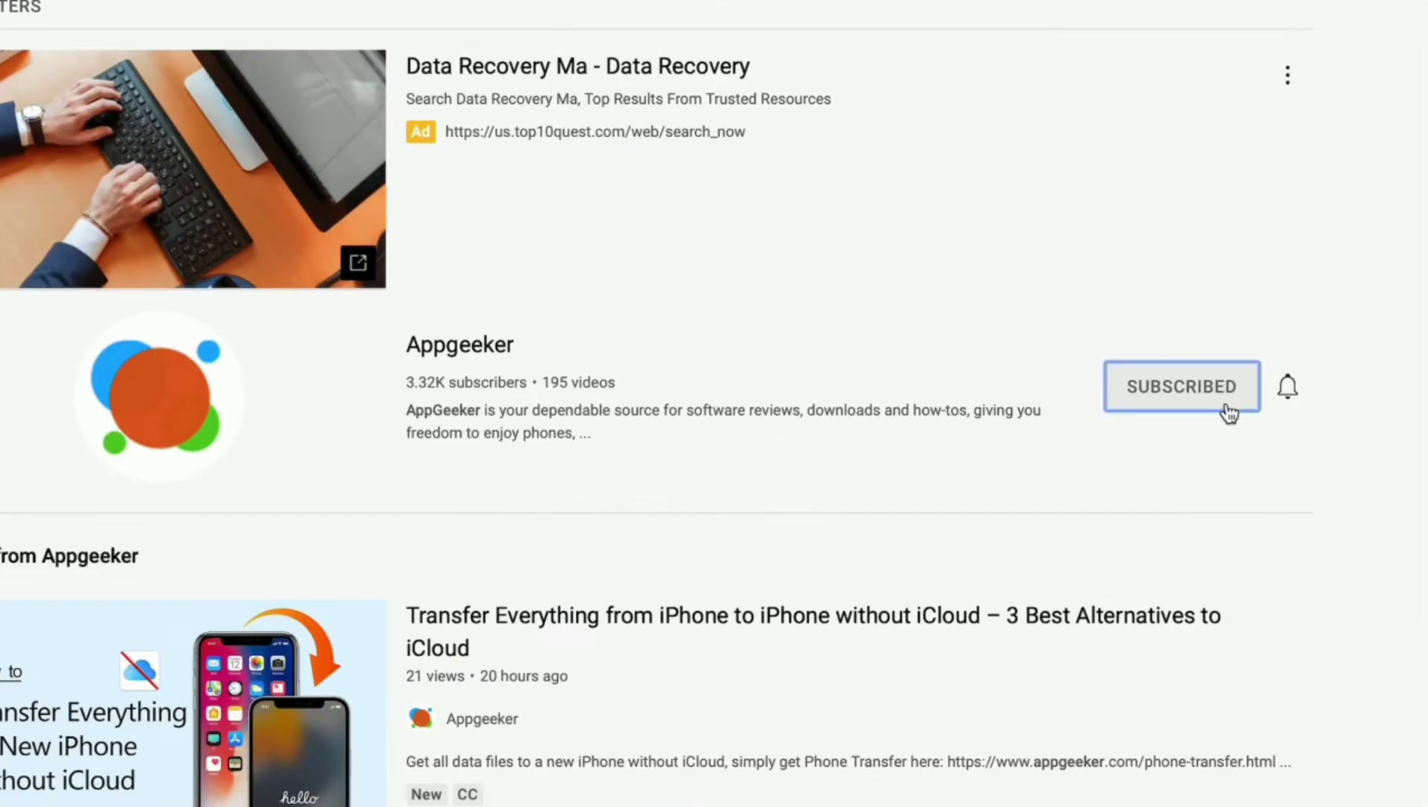
pyautogui.click(1286, 386)
pyautogui.click(1323, 442)
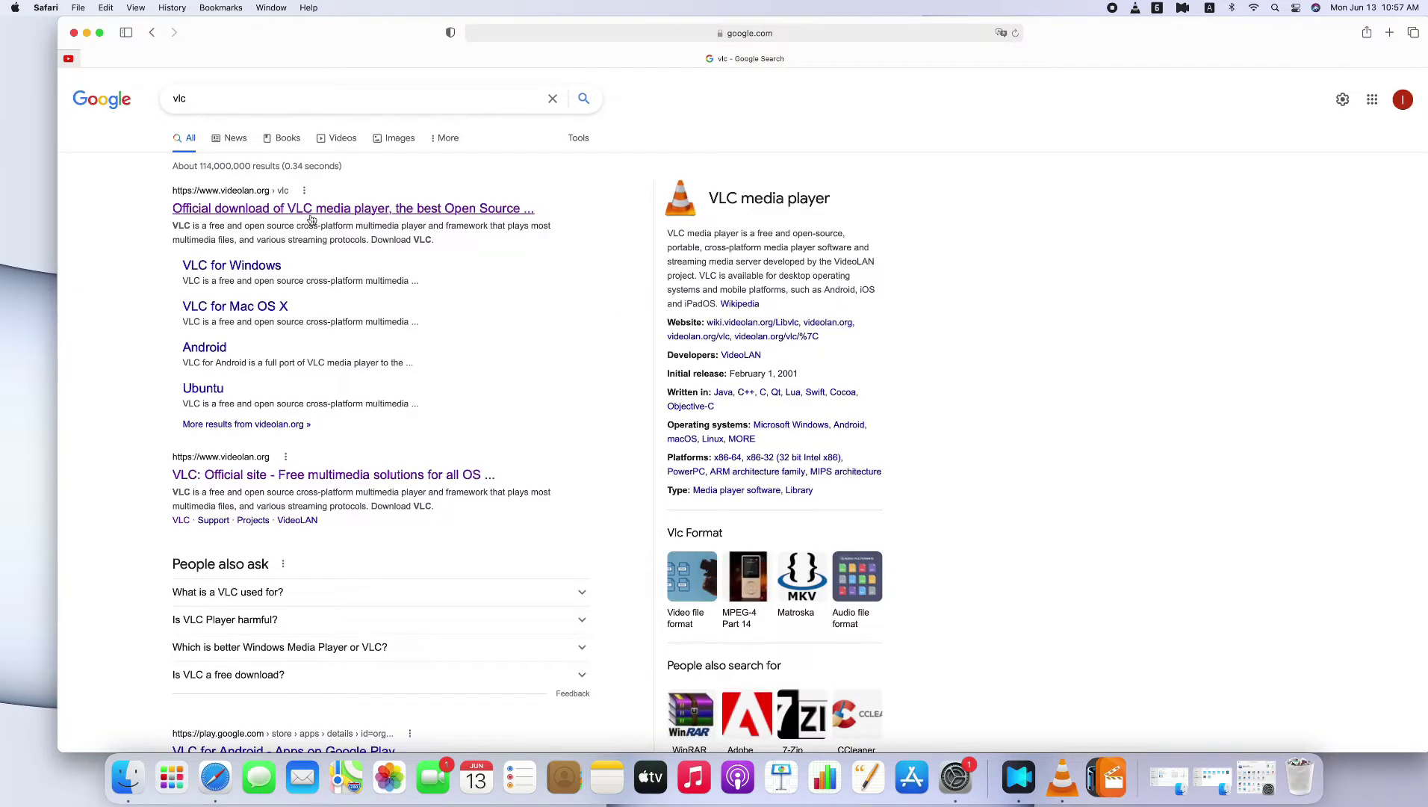
# Step: Open the official VLC media player download page from the search results and minimize the browser window
pyautogui.click(404, 215)
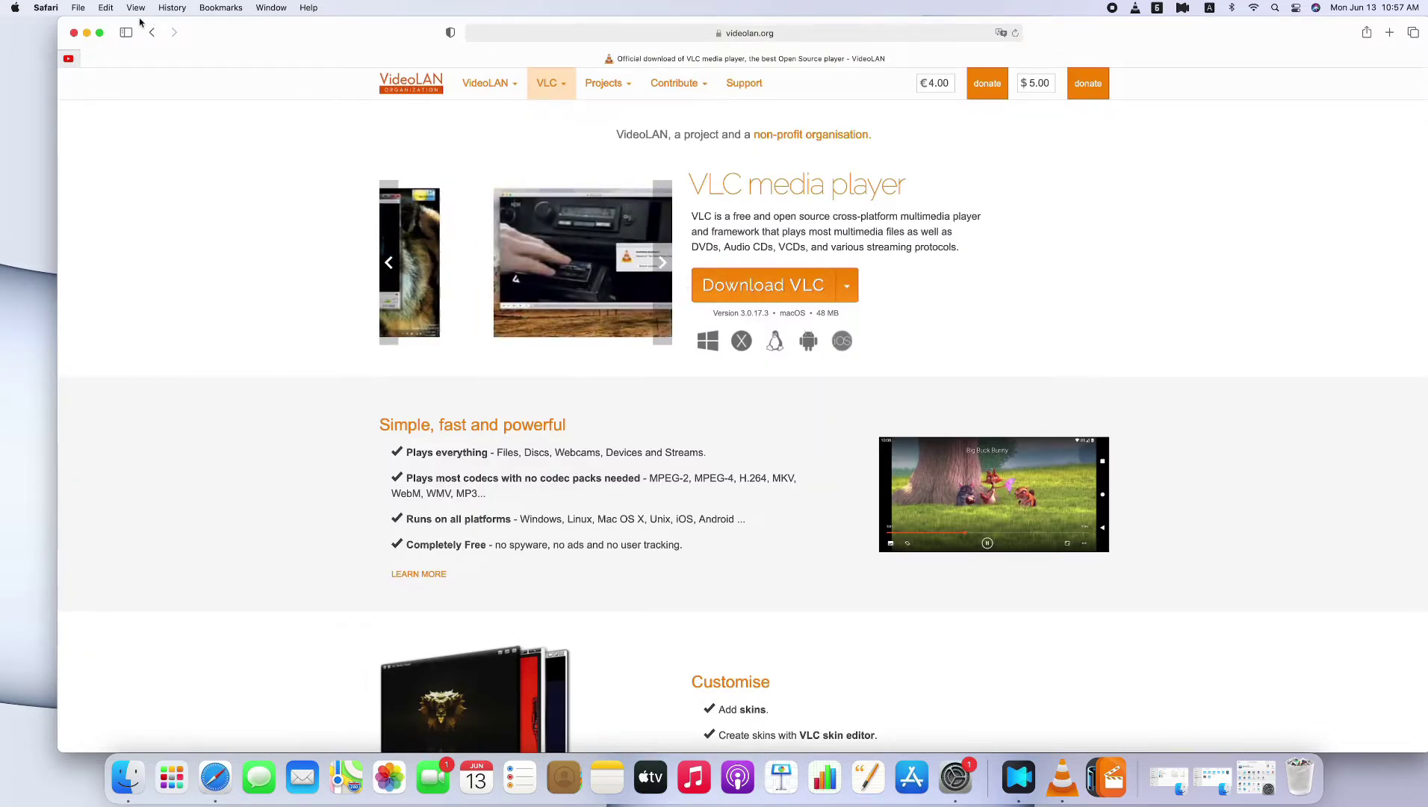
pyautogui.click(88, 34)
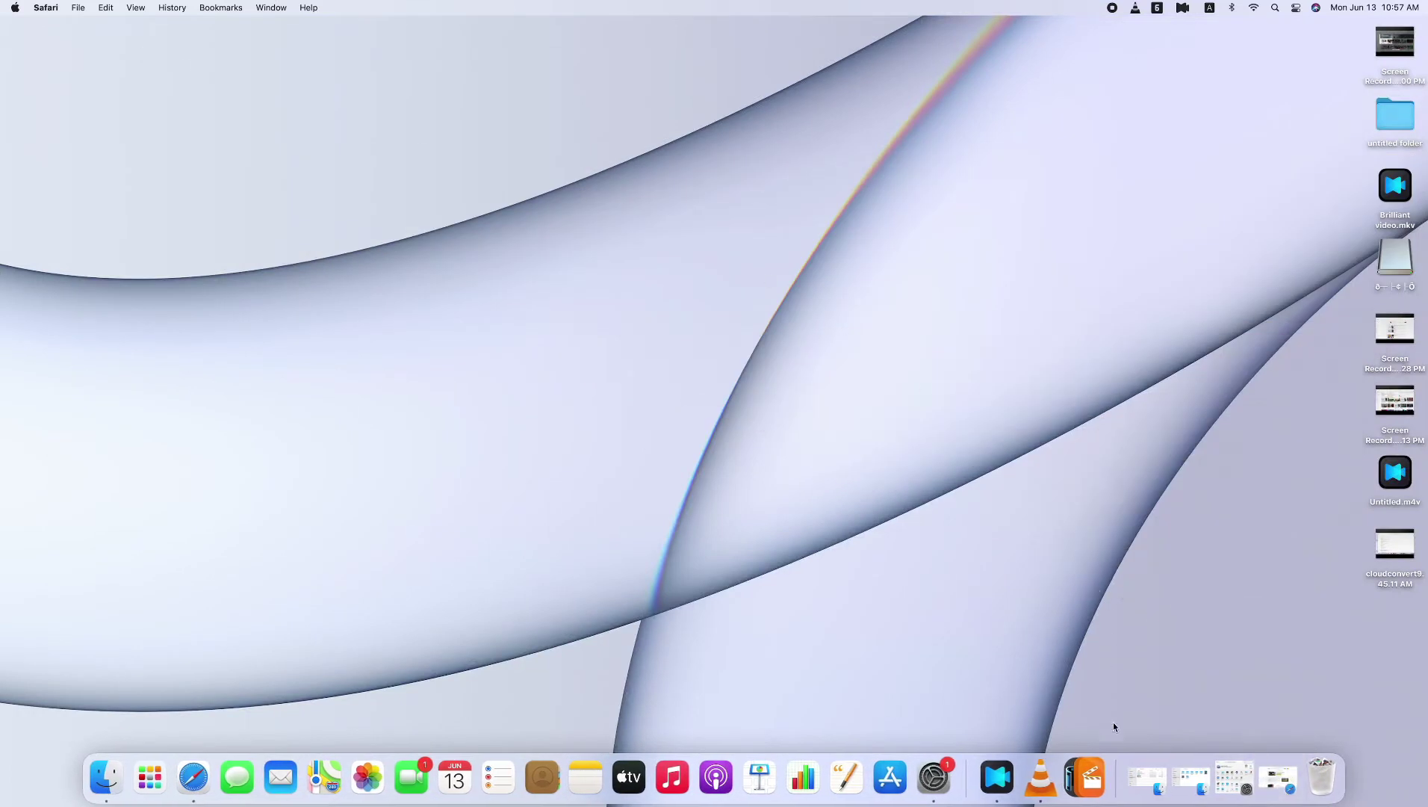
# Step: Switch to VLC media player, play video.mkv from the Documents folder, and pause playback
pyautogui.click(1042, 781)
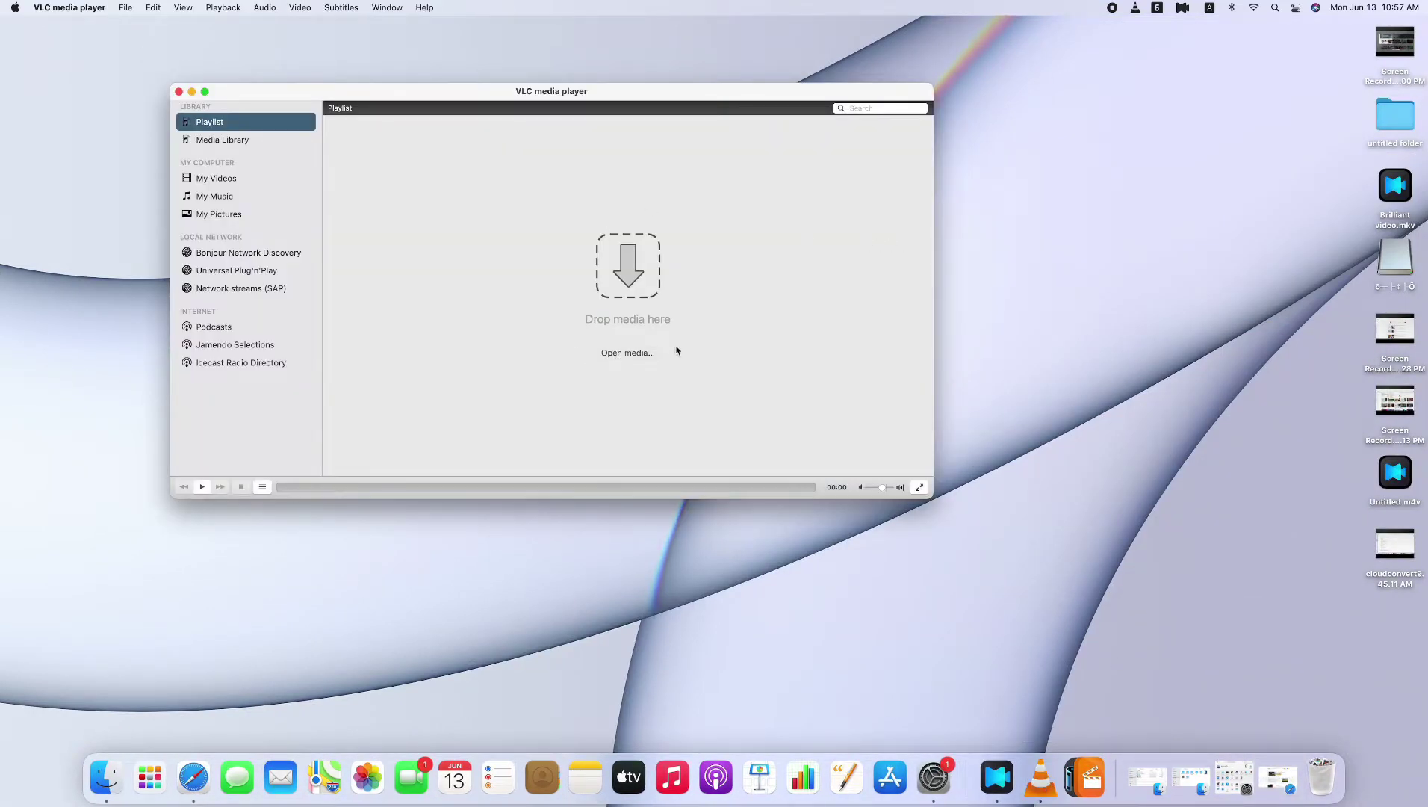
pyautogui.click(616, 354)
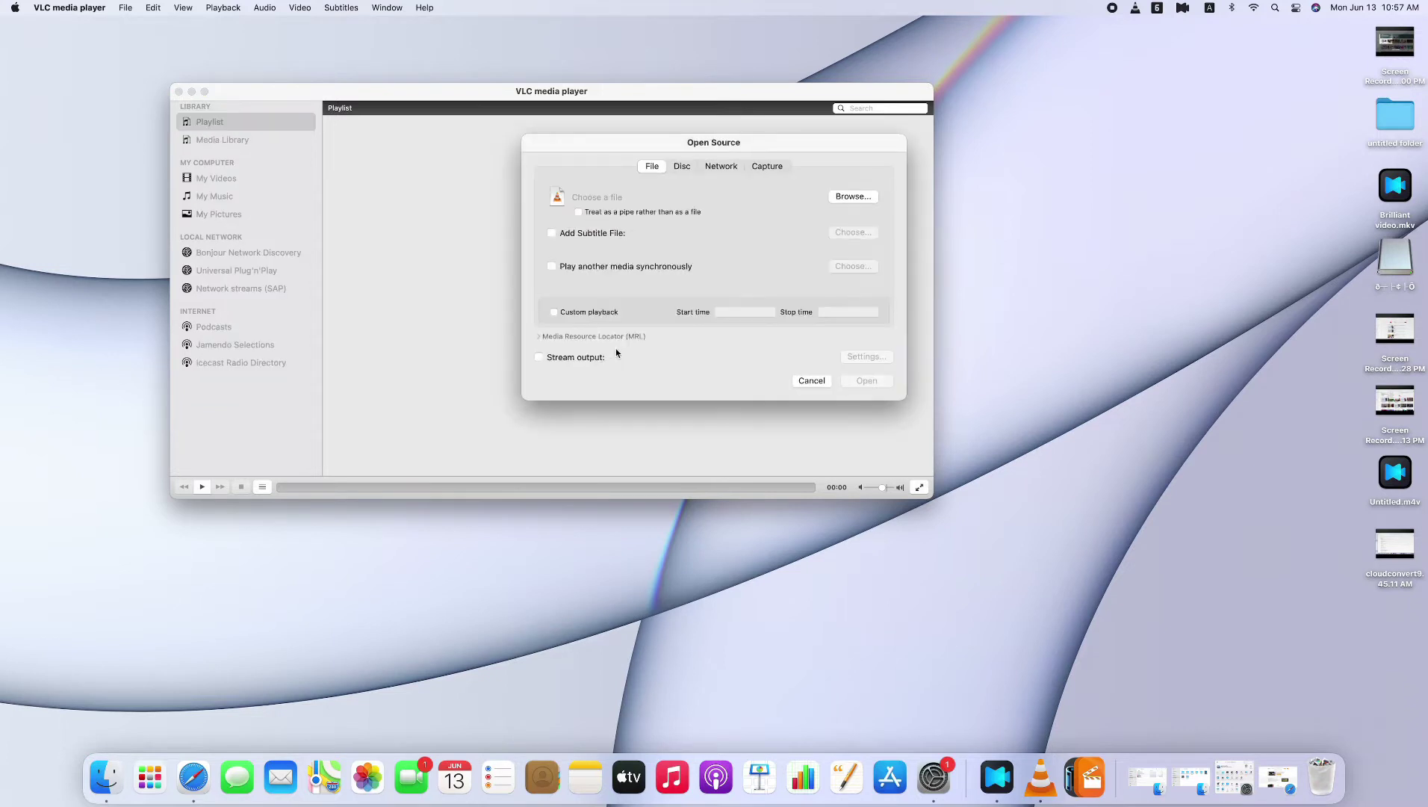
pyautogui.click(856, 196)
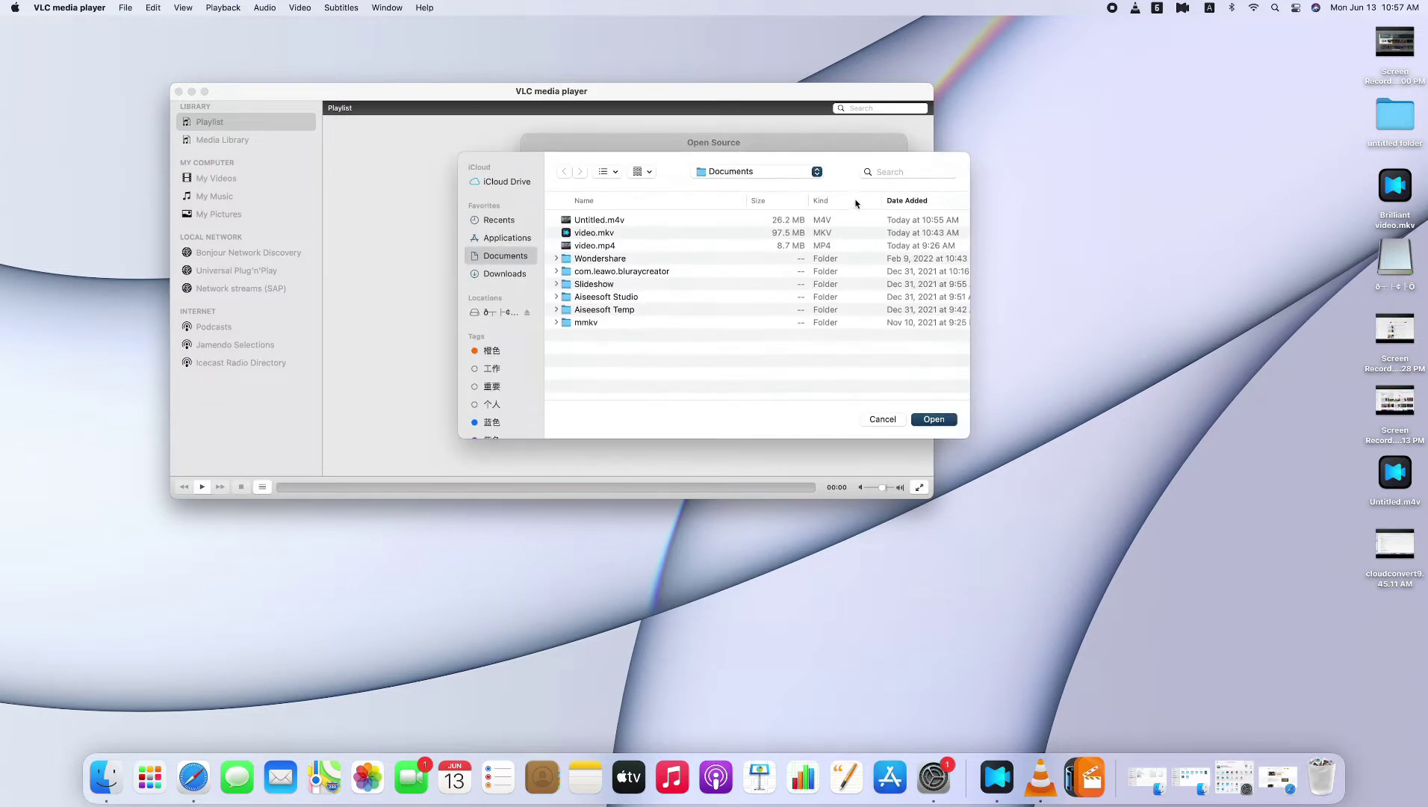
pyautogui.click(614, 235)
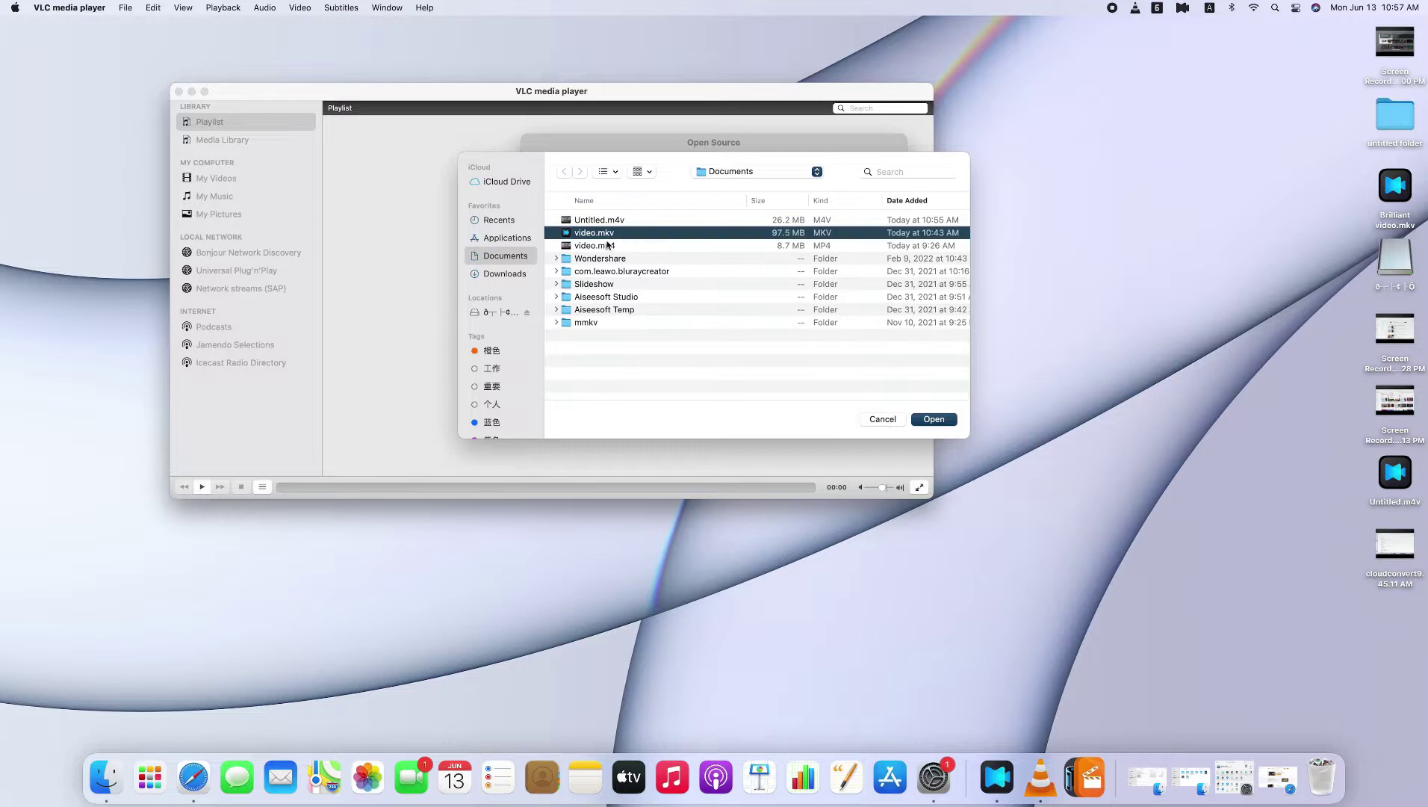
pyautogui.click(918, 415)
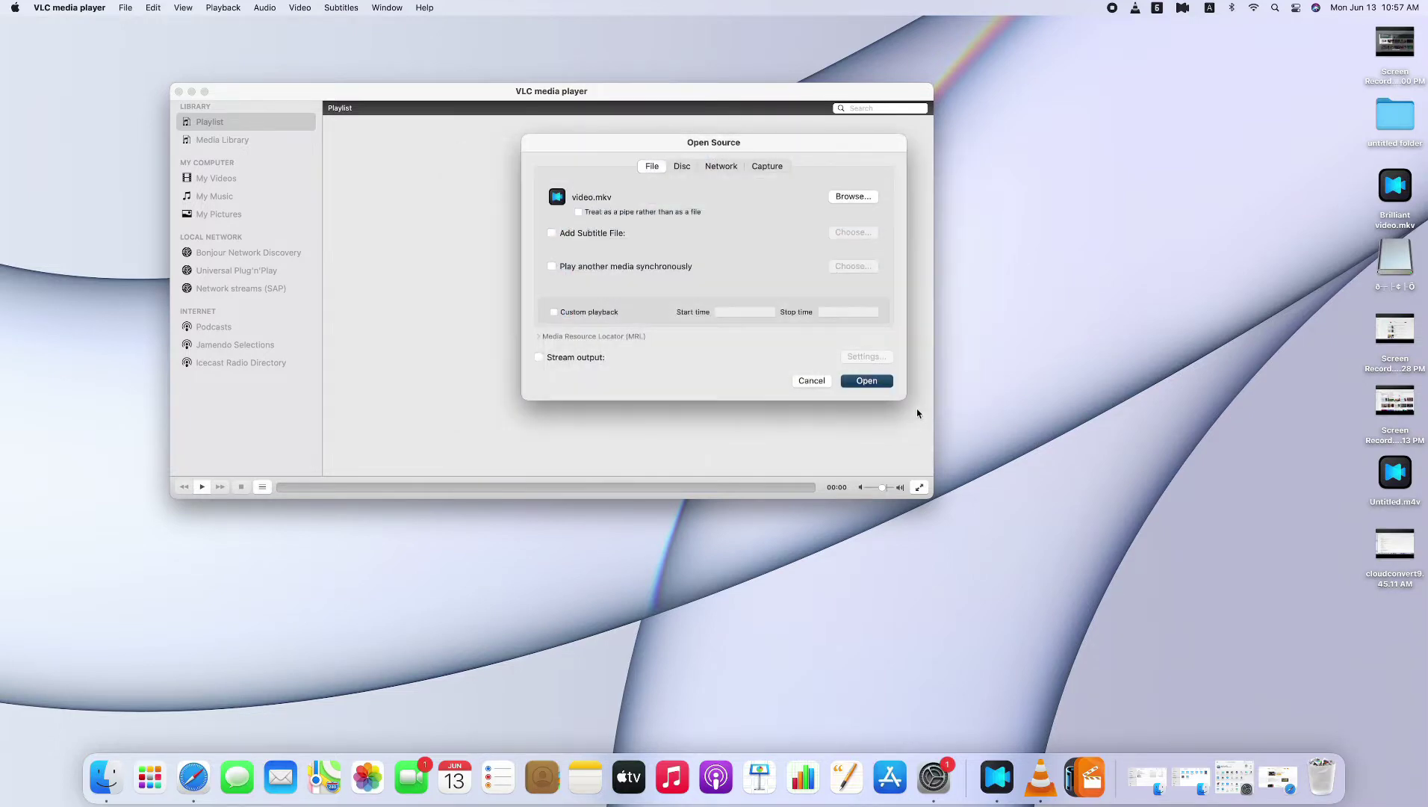
pyautogui.click(863, 382)
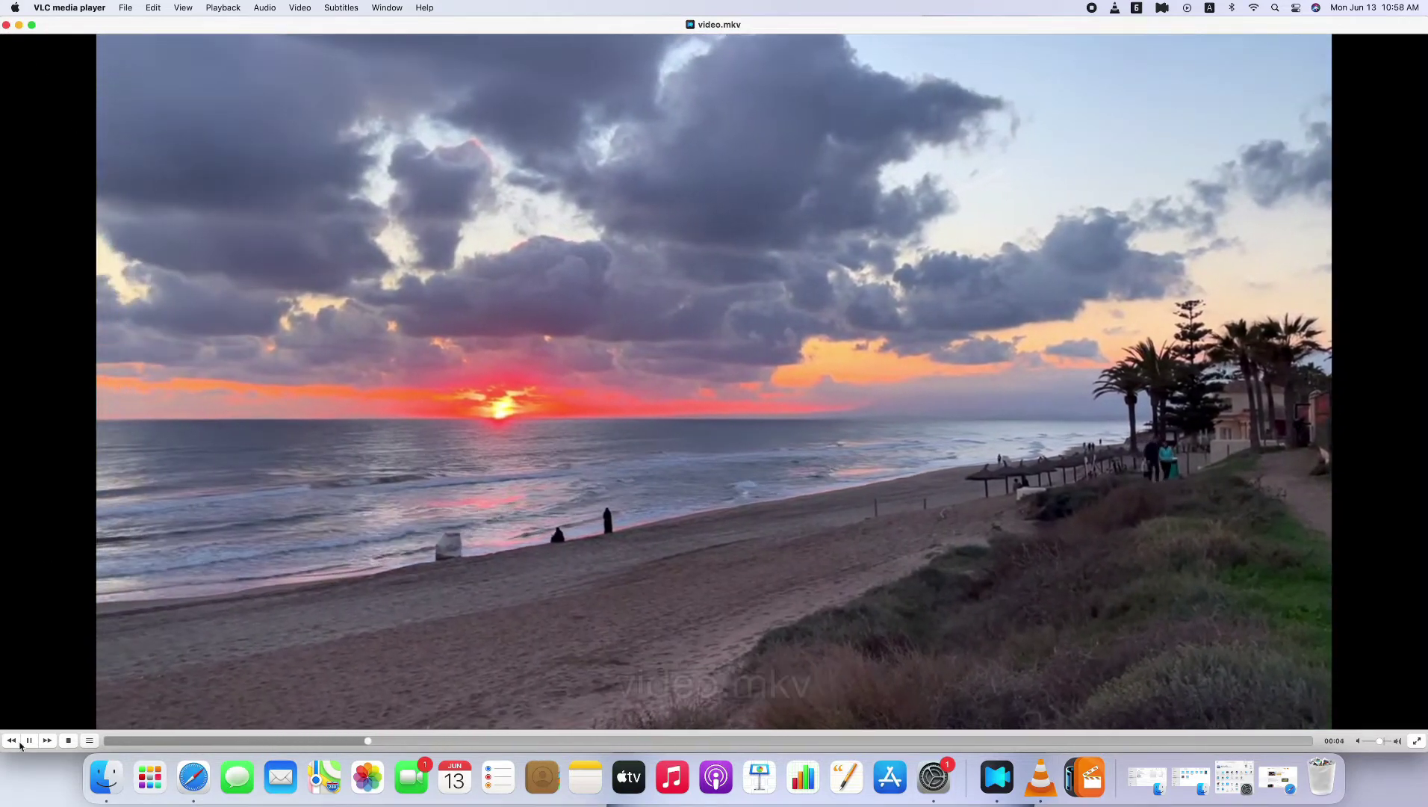
pyautogui.click(30, 741)
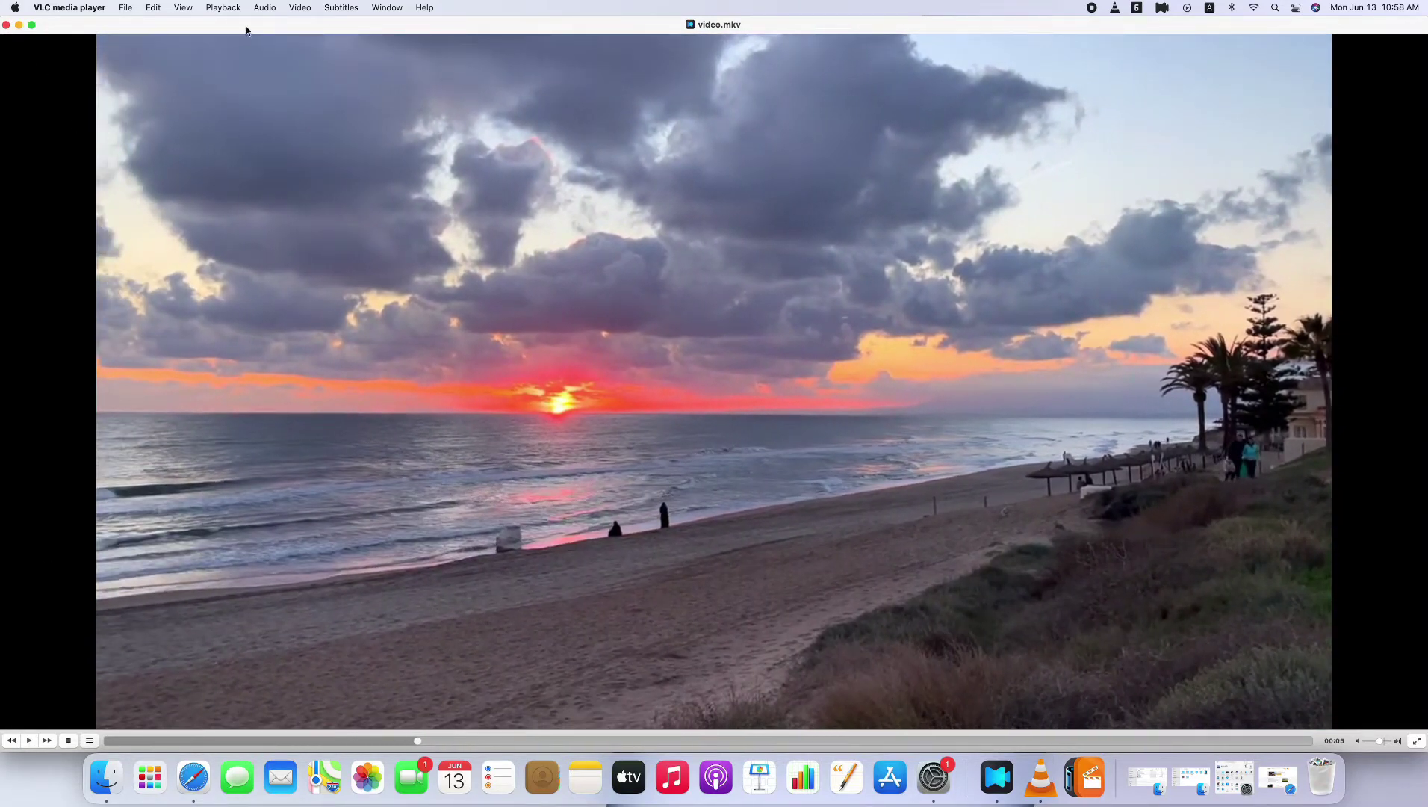
# Step: Open the VLC preferences and review the audio, video, and subtitles/OSD settings, including subtitle opacity
pyautogui.click(75, 9)
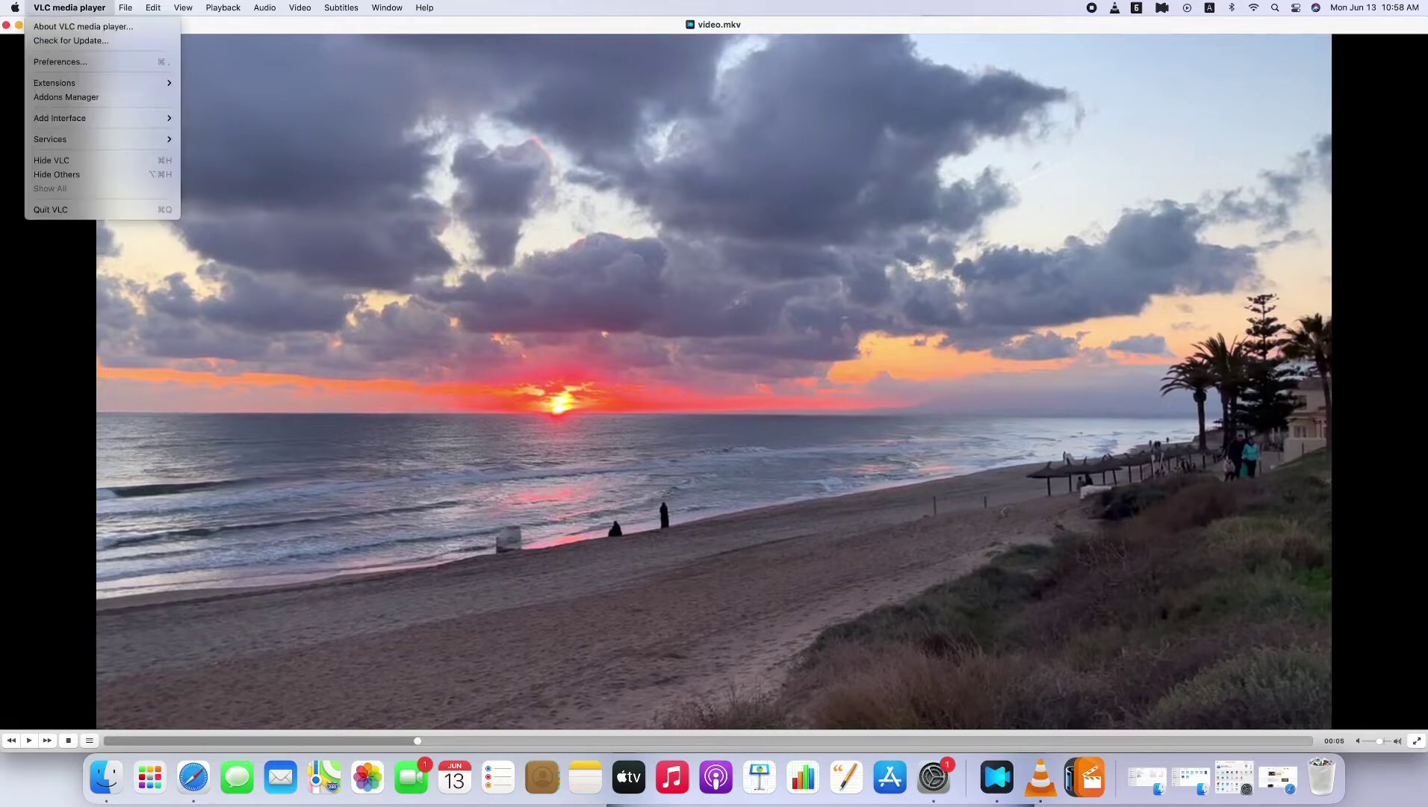
pyautogui.click(70, 63)
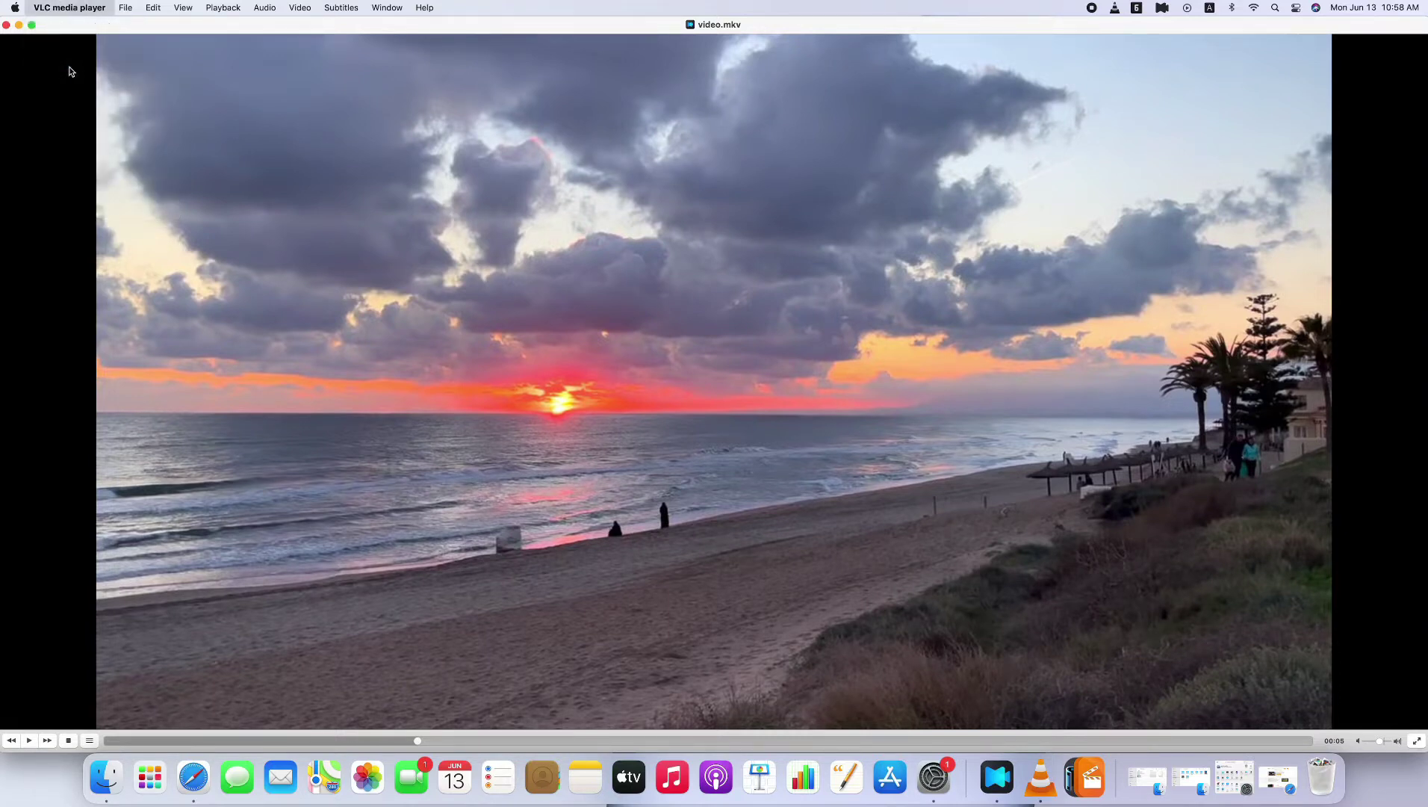
pyautogui.moveTo(395, 357); pyautogui.dragTo(418, 264)
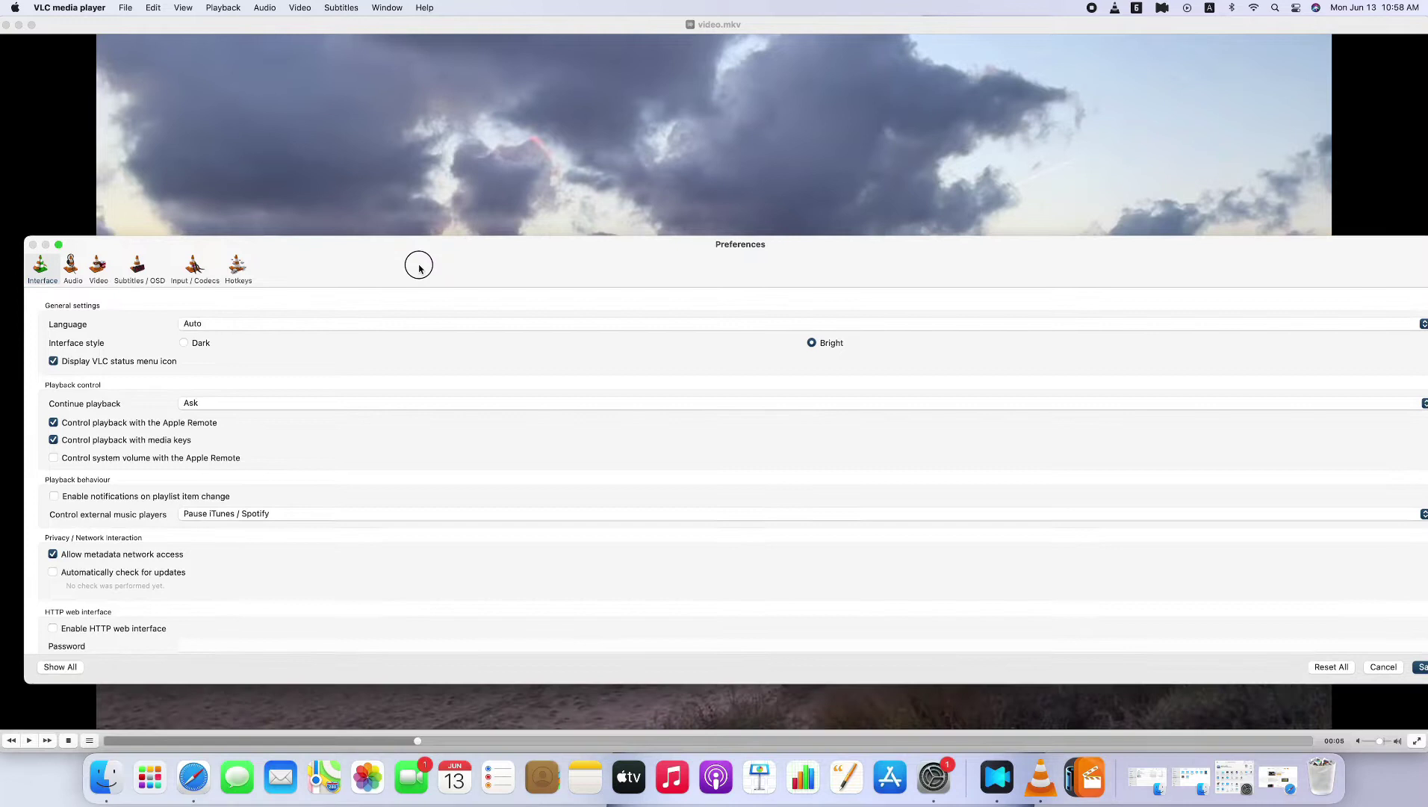
pyautogui.click(71, 250)
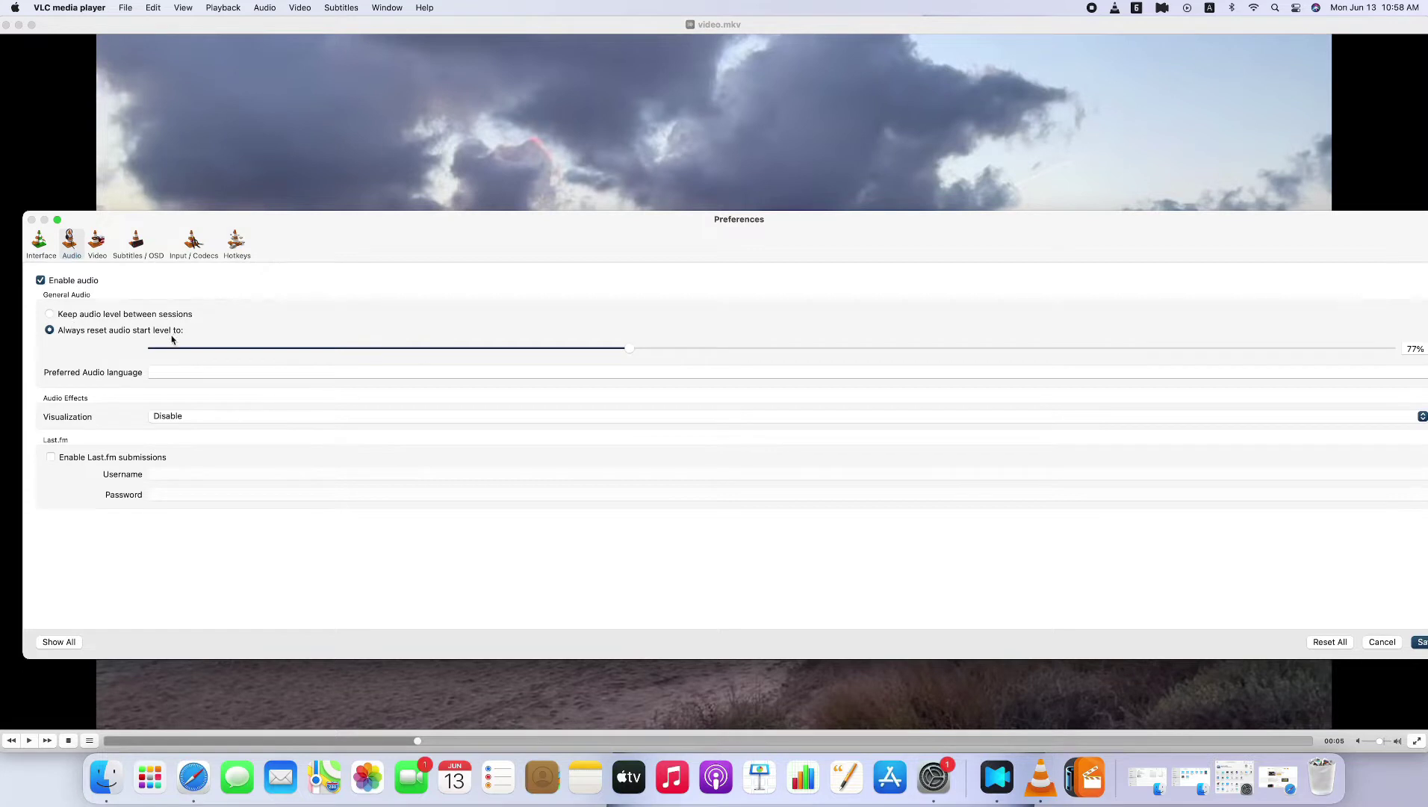
pyautogui.click(105, 257)
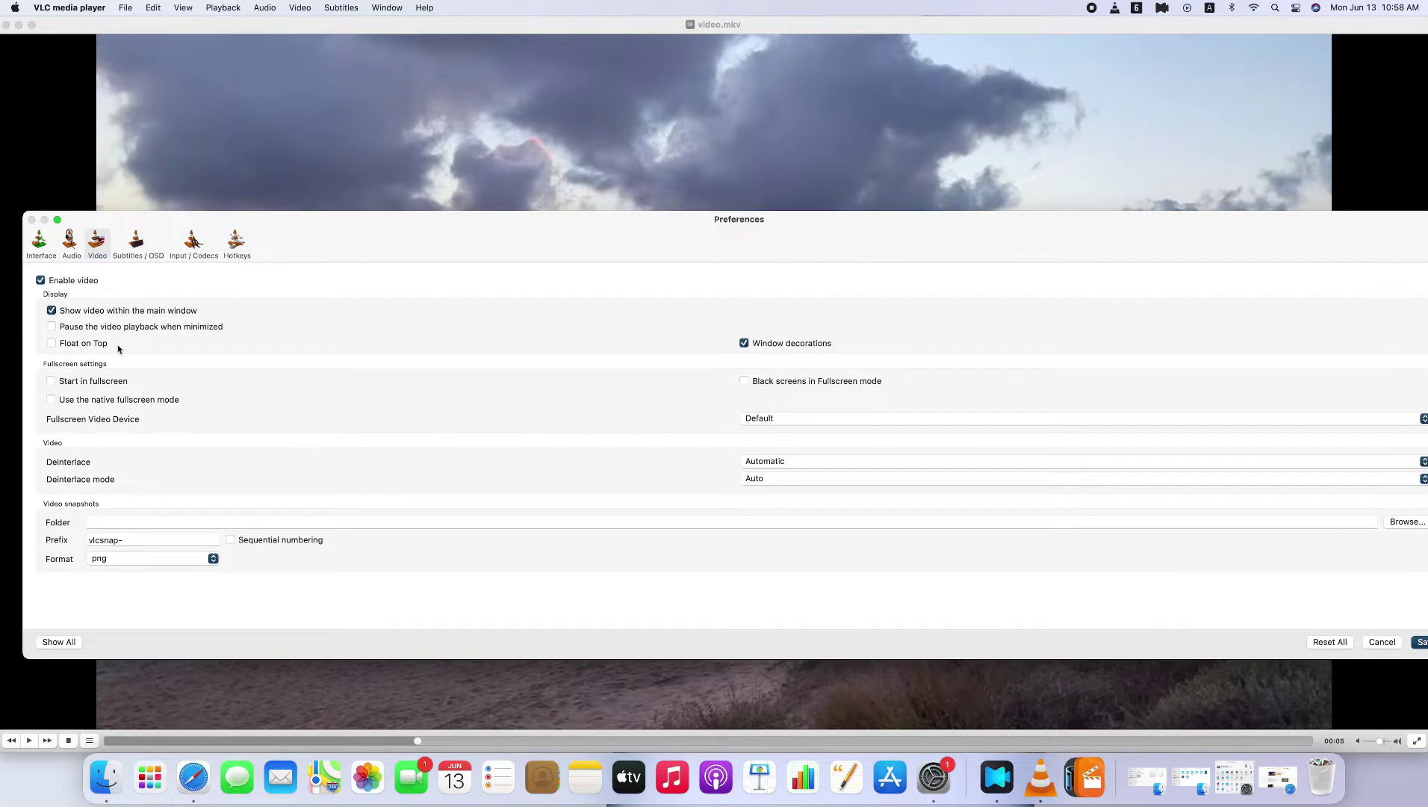
pyautogui.click(150, 259)
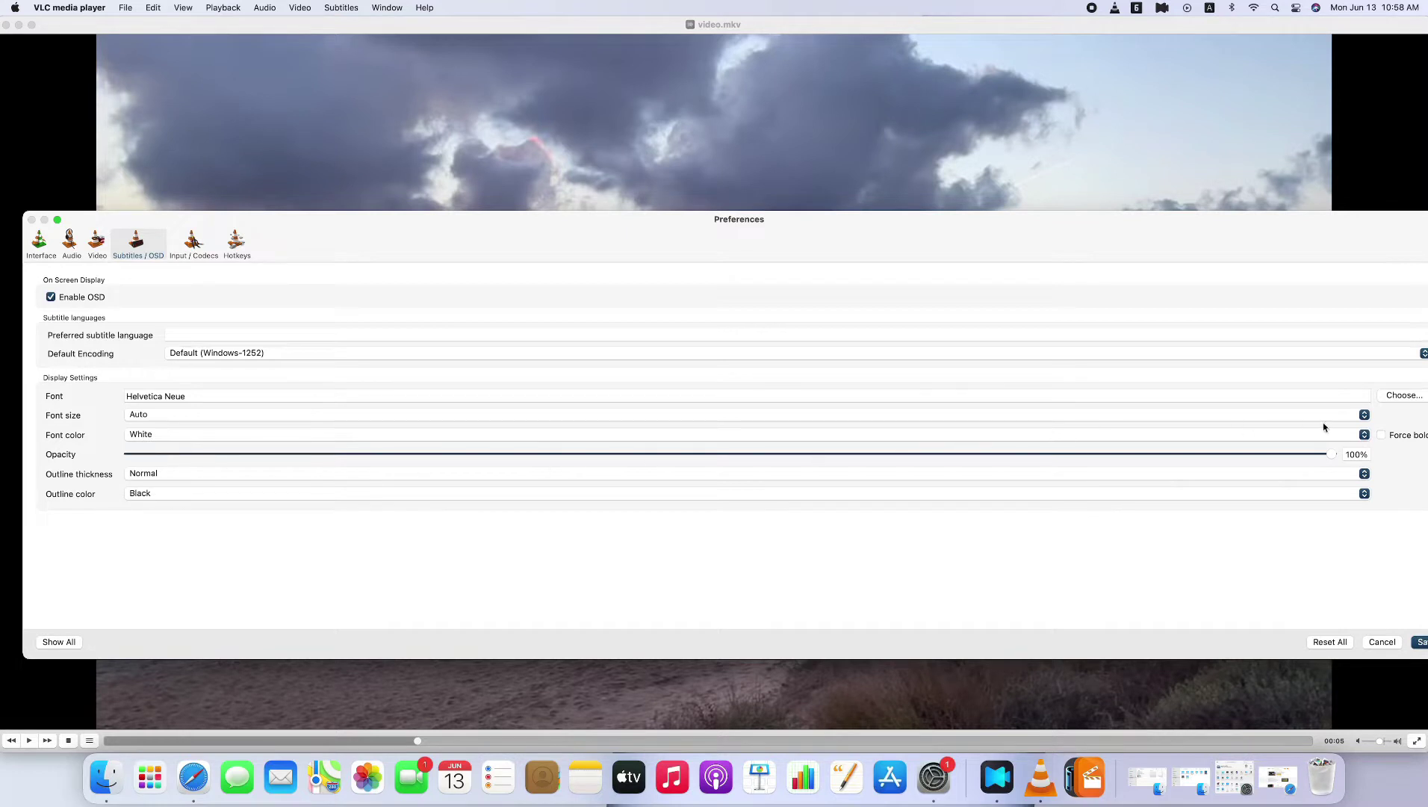
pyautogui.moveTo(1335, 453)
pyautogui.mouseDown()
pyautogui.moveTo(1109, 468)
pyautogui.moveTo(1342, 454)
pyautogui.mouseUp()
# Step: Open the Convert & Stream window, move the Preferences window aside, and load video.mkv from Documents as the source
pyautogui.click(118, 9)
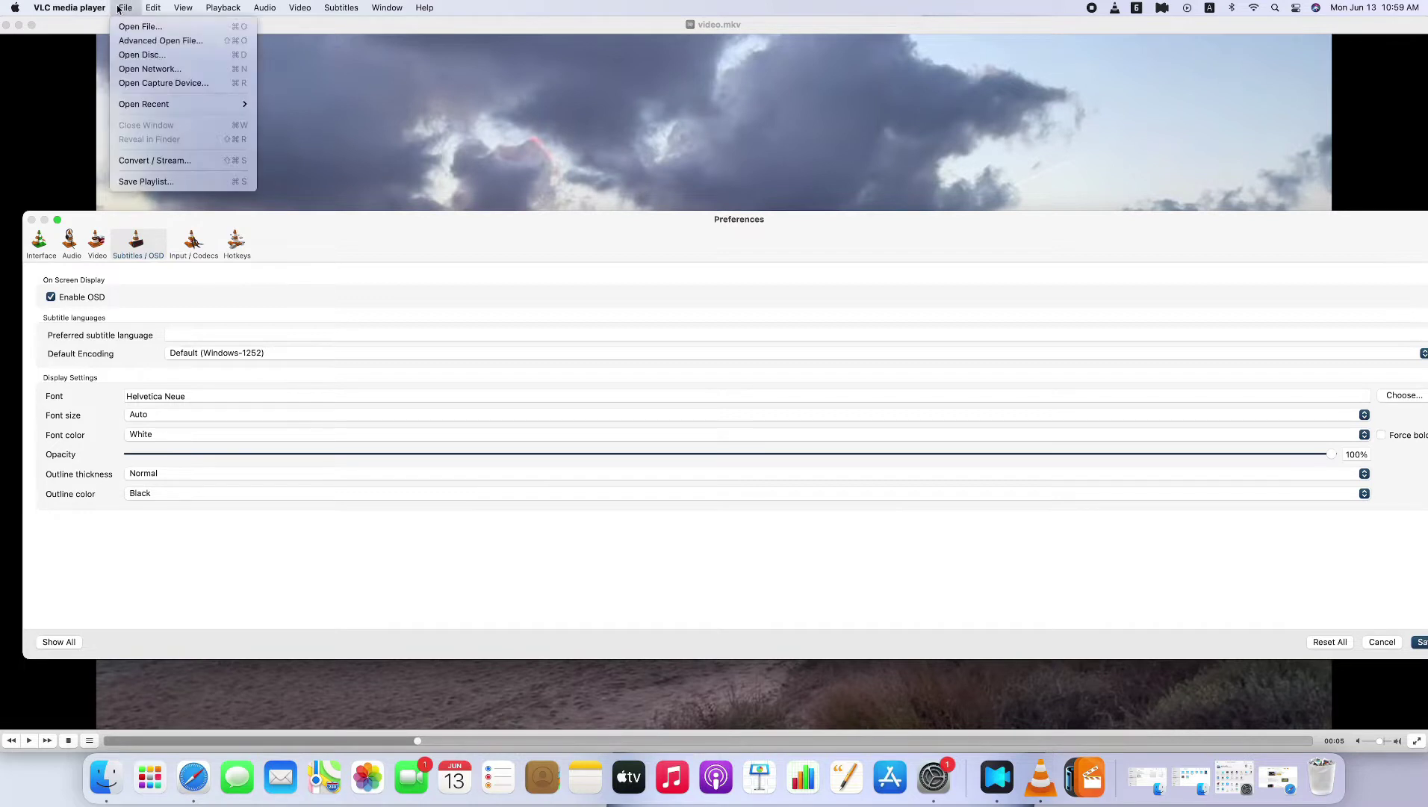
pyautogui.click(149, 162)
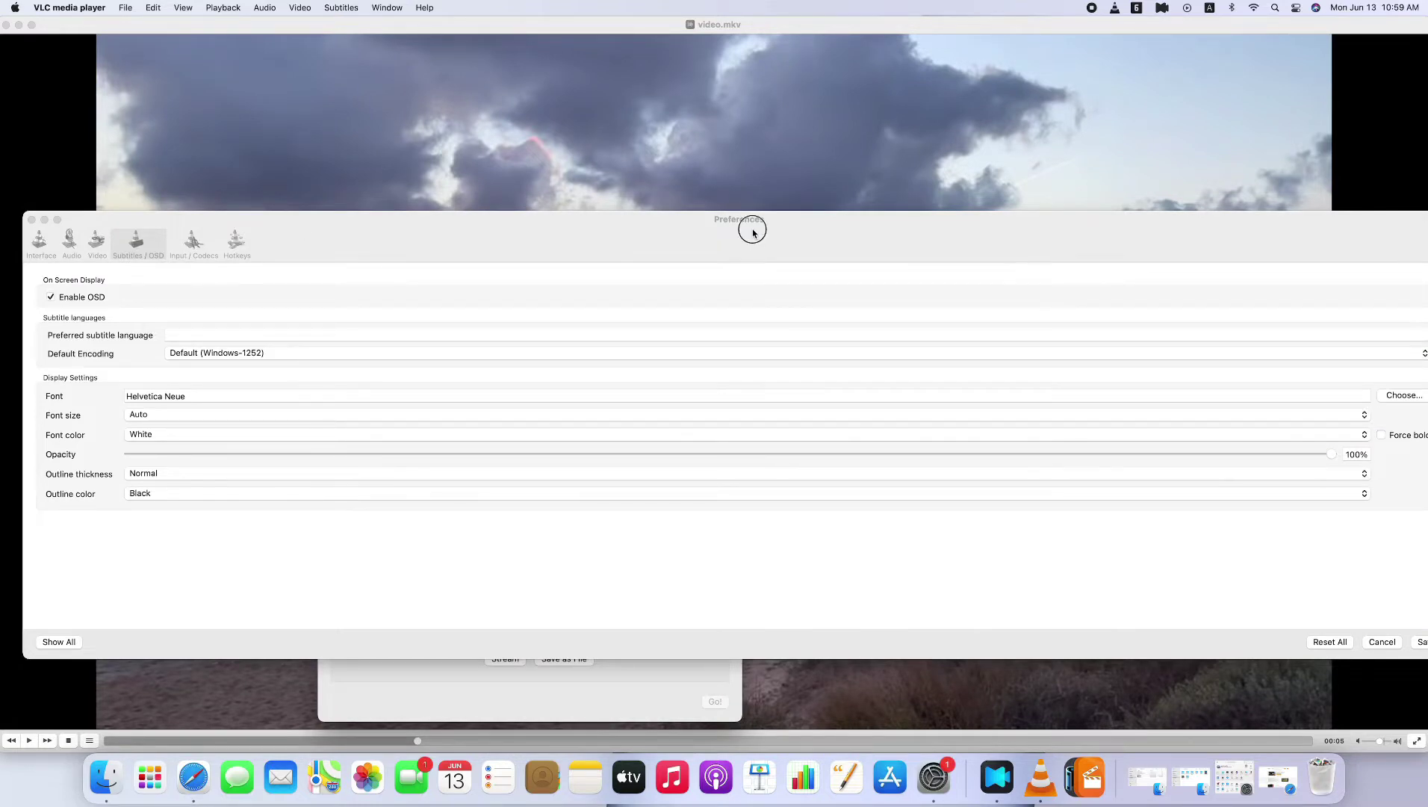
pyautogui.moveTo(752, 226); pyautogui.dragTo(1414, 430)
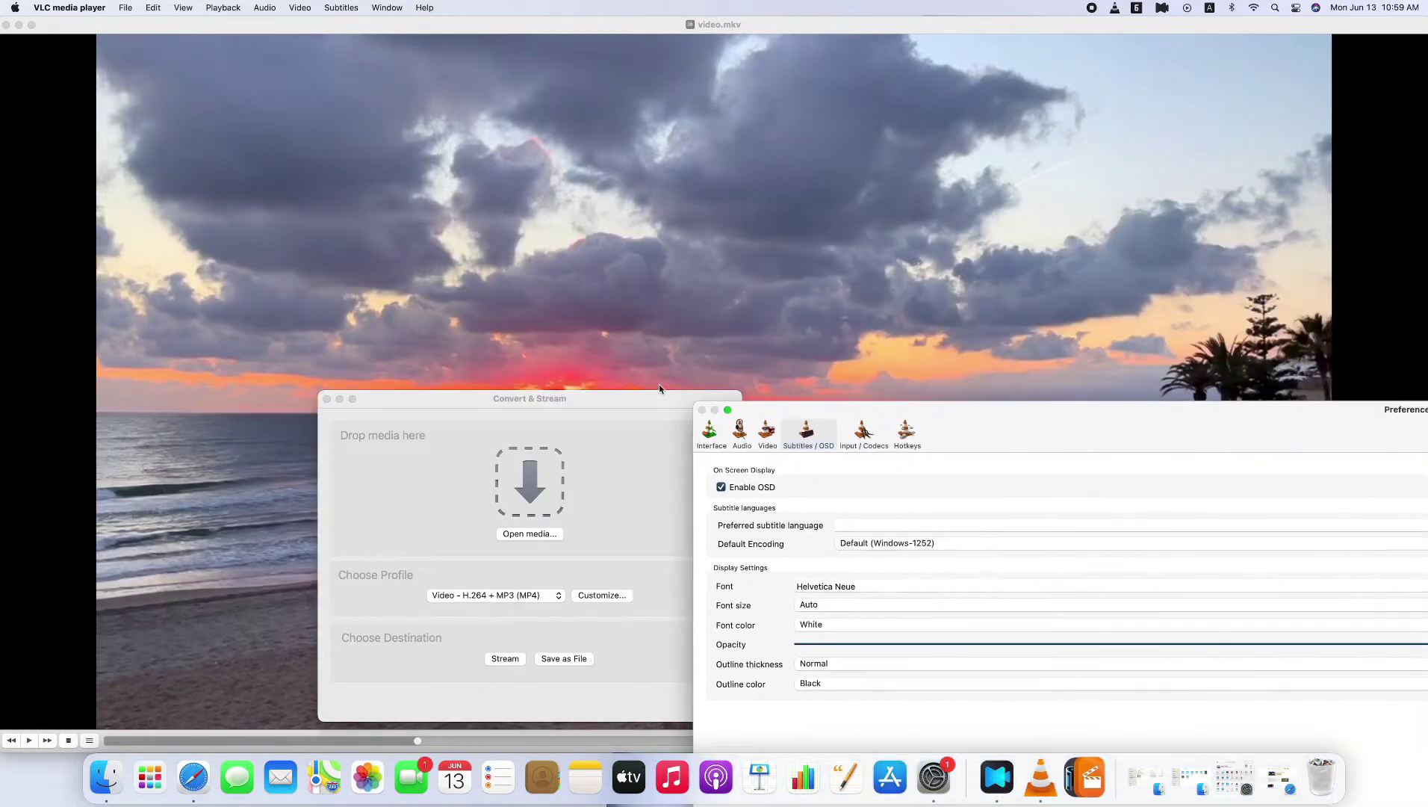
pyautogui.moveTo(647, 402); pyautogui.dragTo(623, 208)
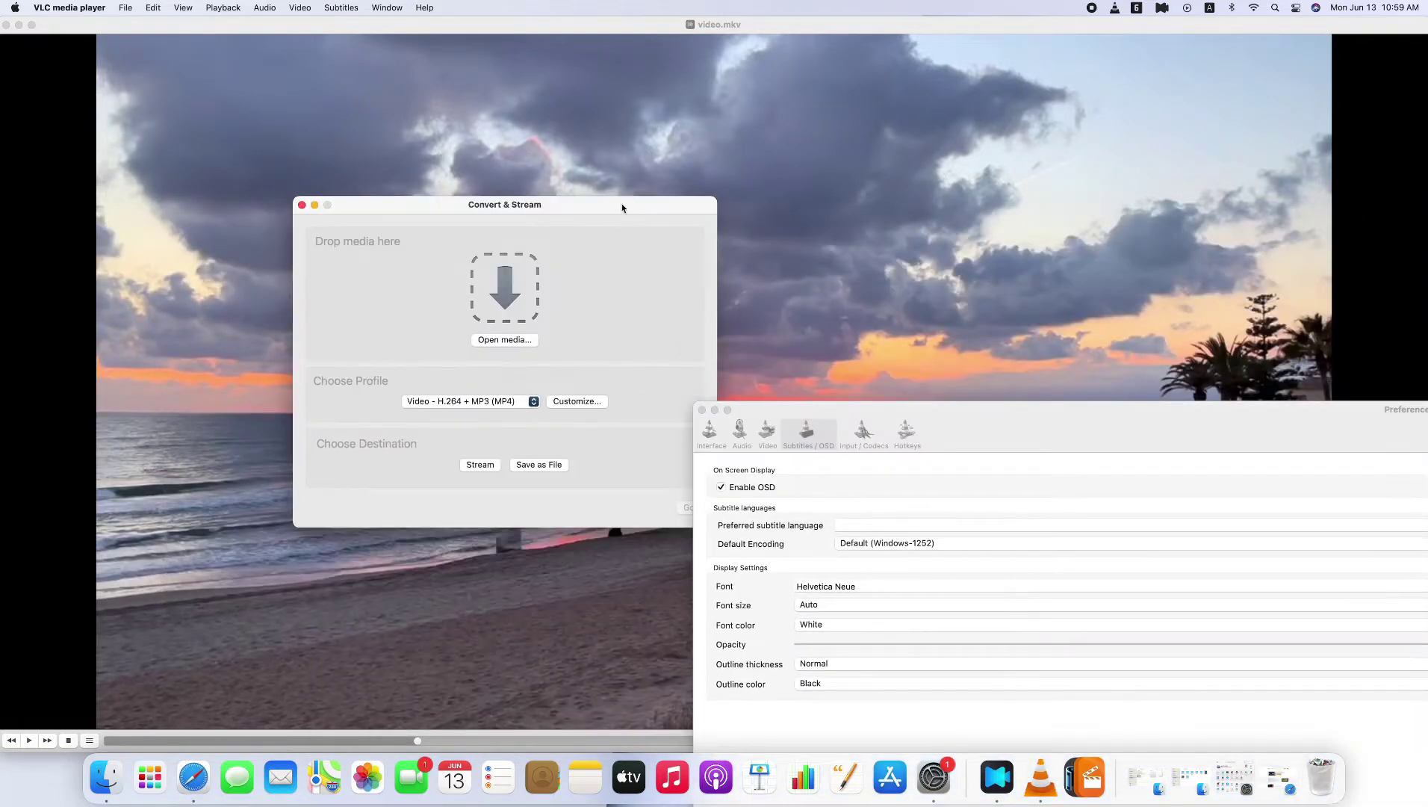
pyautogui.click(521, 341)
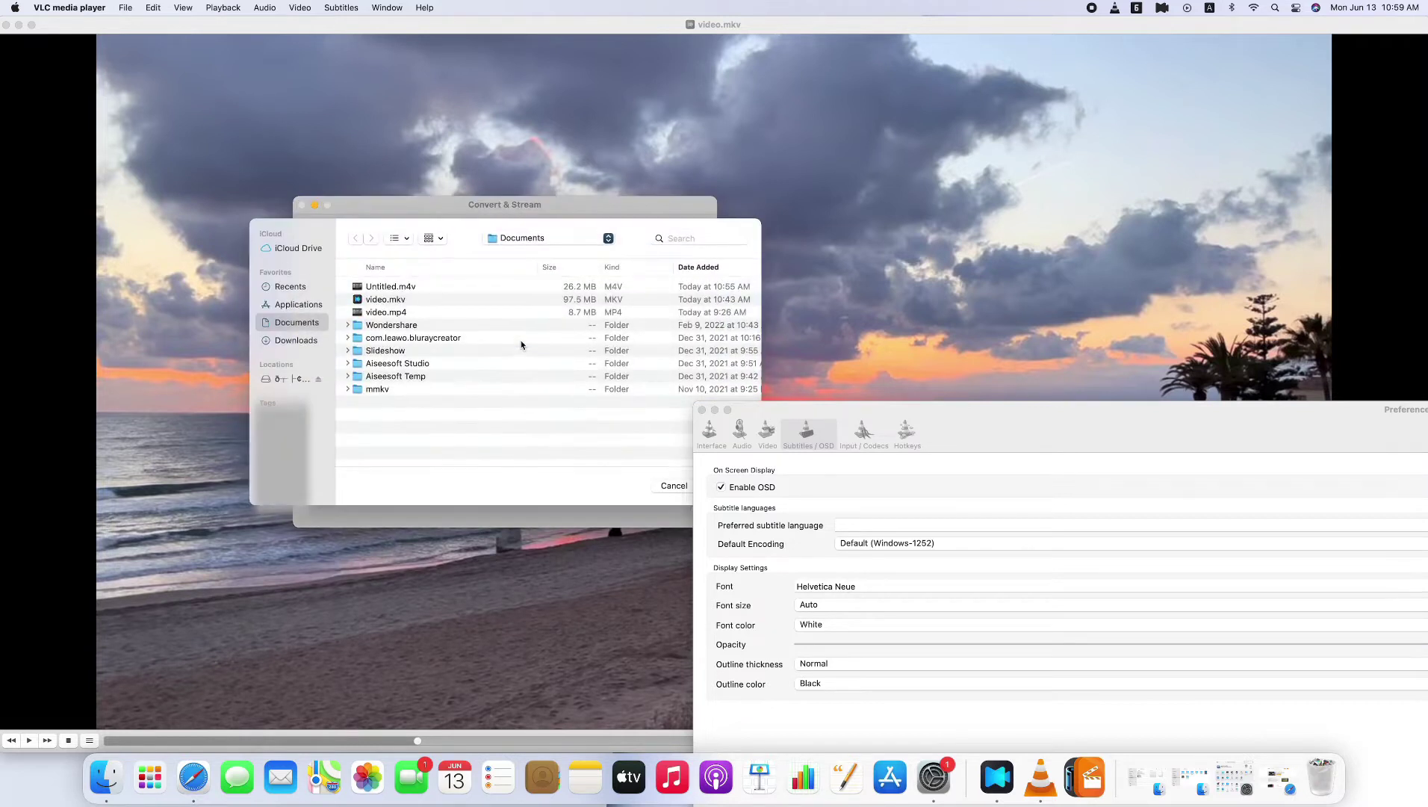
pyautogui.click(392, 302)
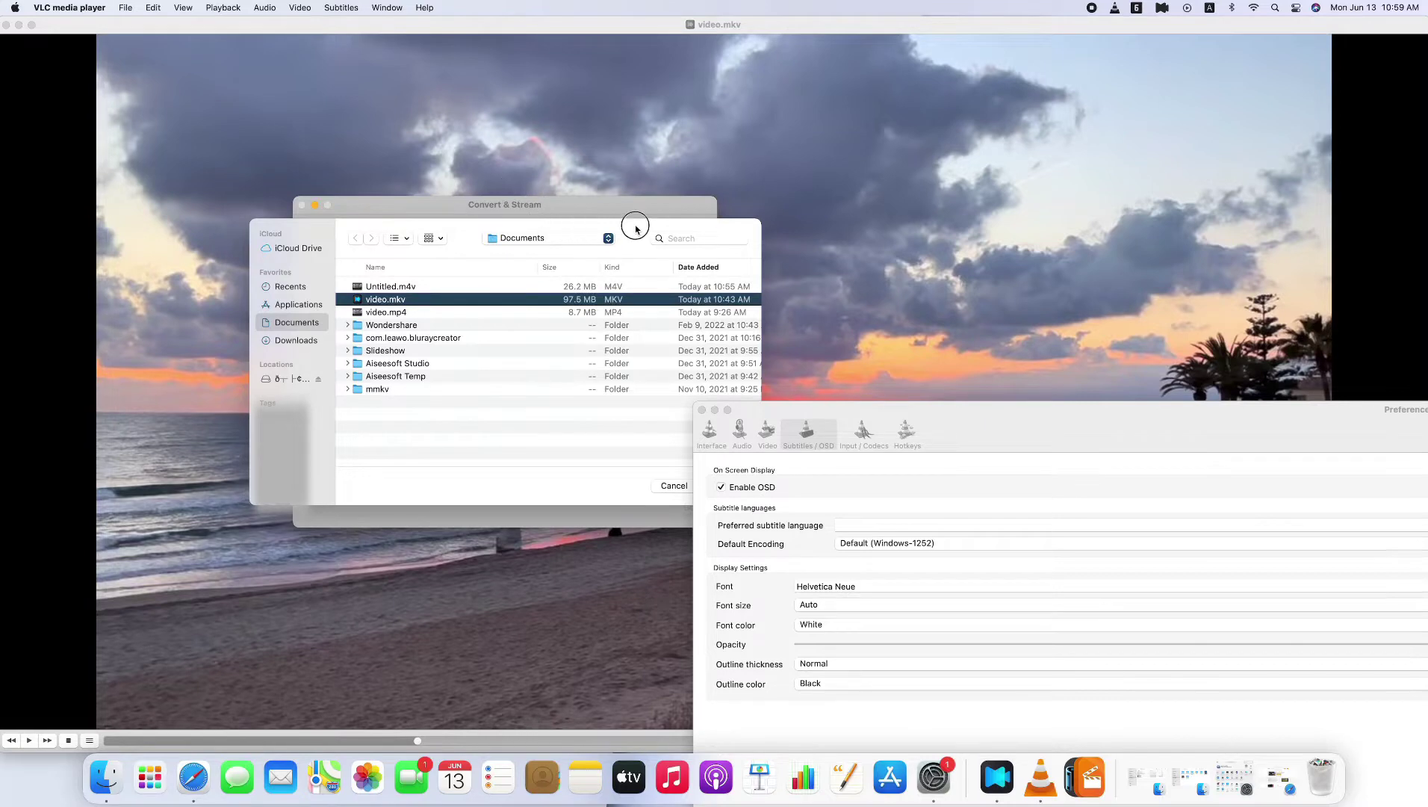
pyautogui.moveTo(821, 412); pyautogui.dragTo(924, 361)
pyautogui.click(725, 485)
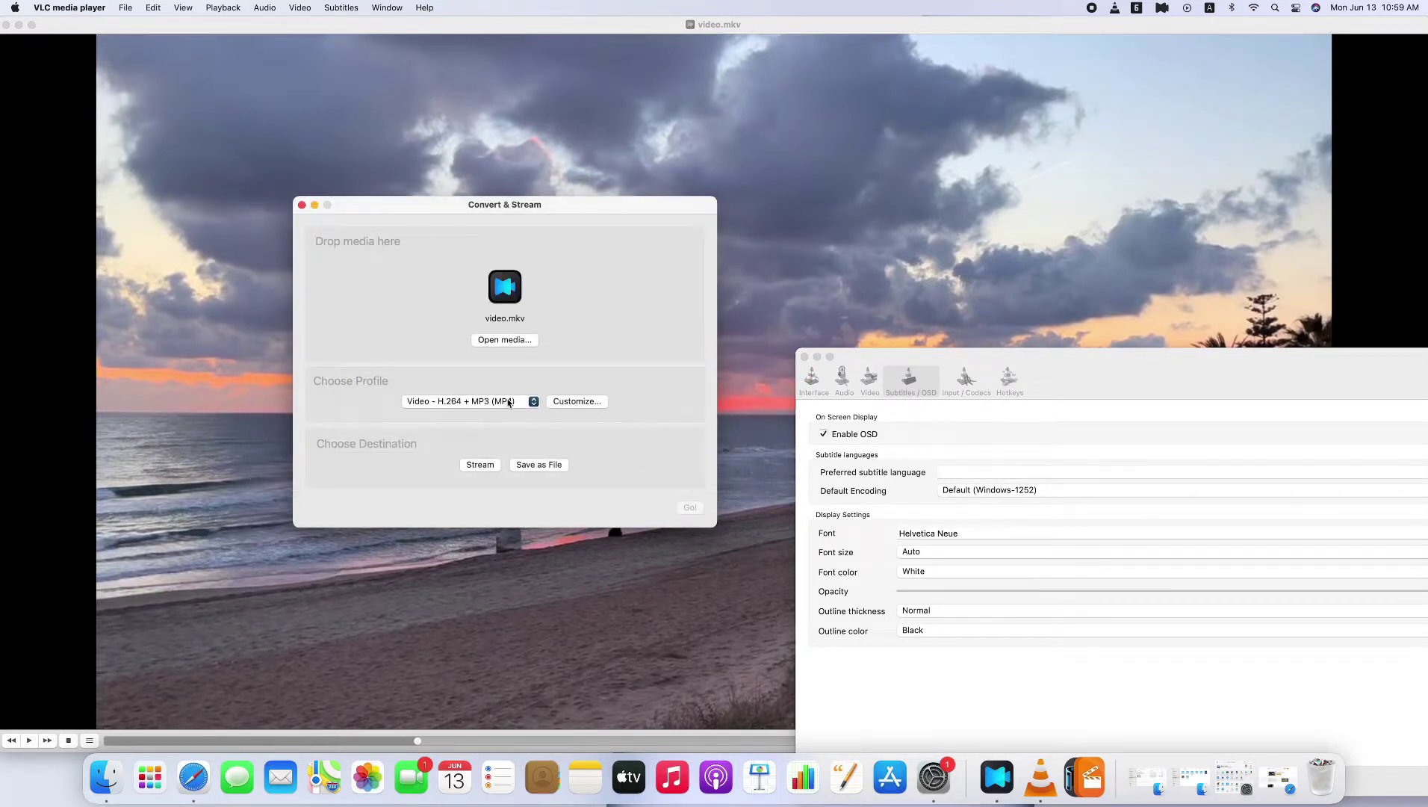
# Step: Convert the loaded video with the Video - H.264 + MP3 (MP4) profile, saving it as "transfered" in the Documents folder
pyautogui.click(509, 402)
pyautogui.click(509, 401)
pyautogui.click(527, 464)
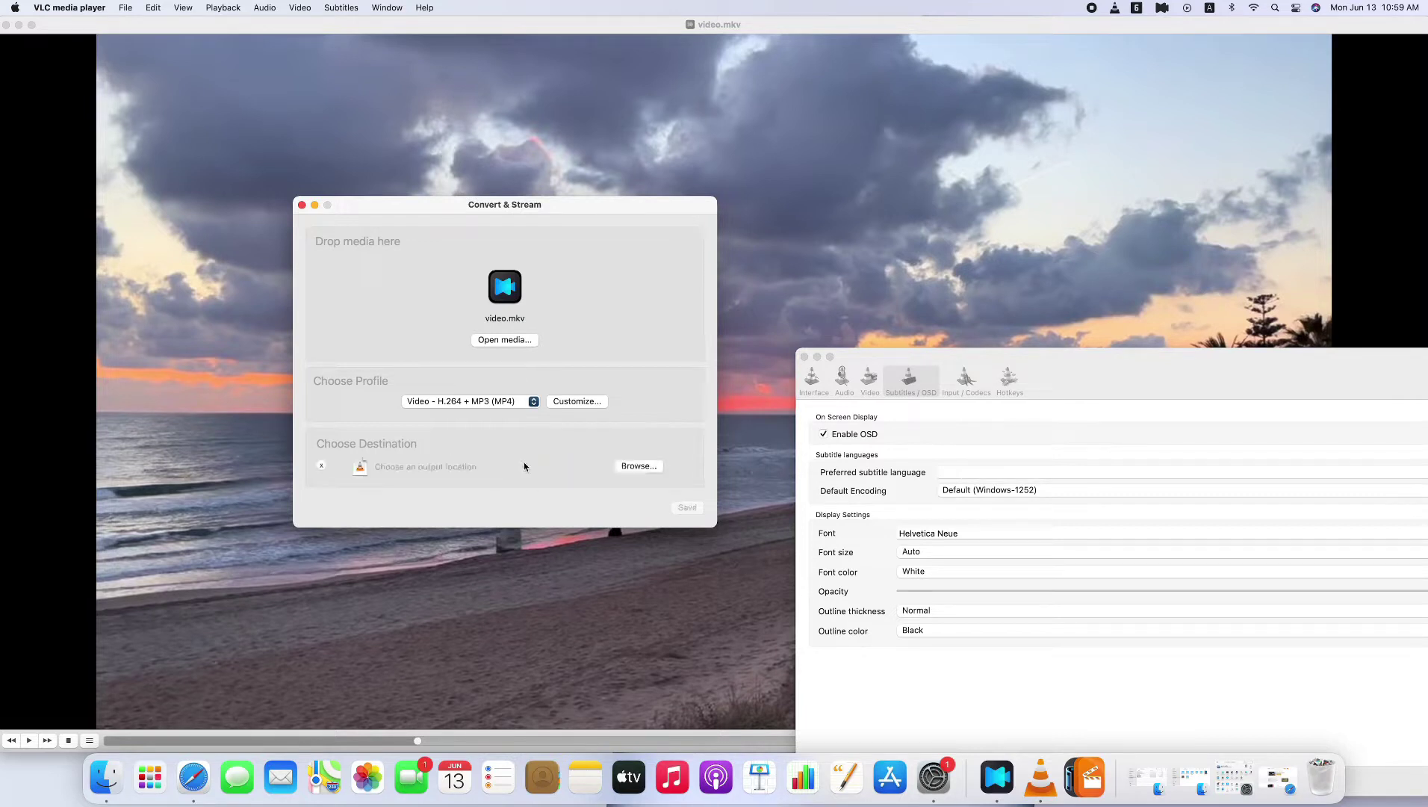
pyautogui.click(639, 466)
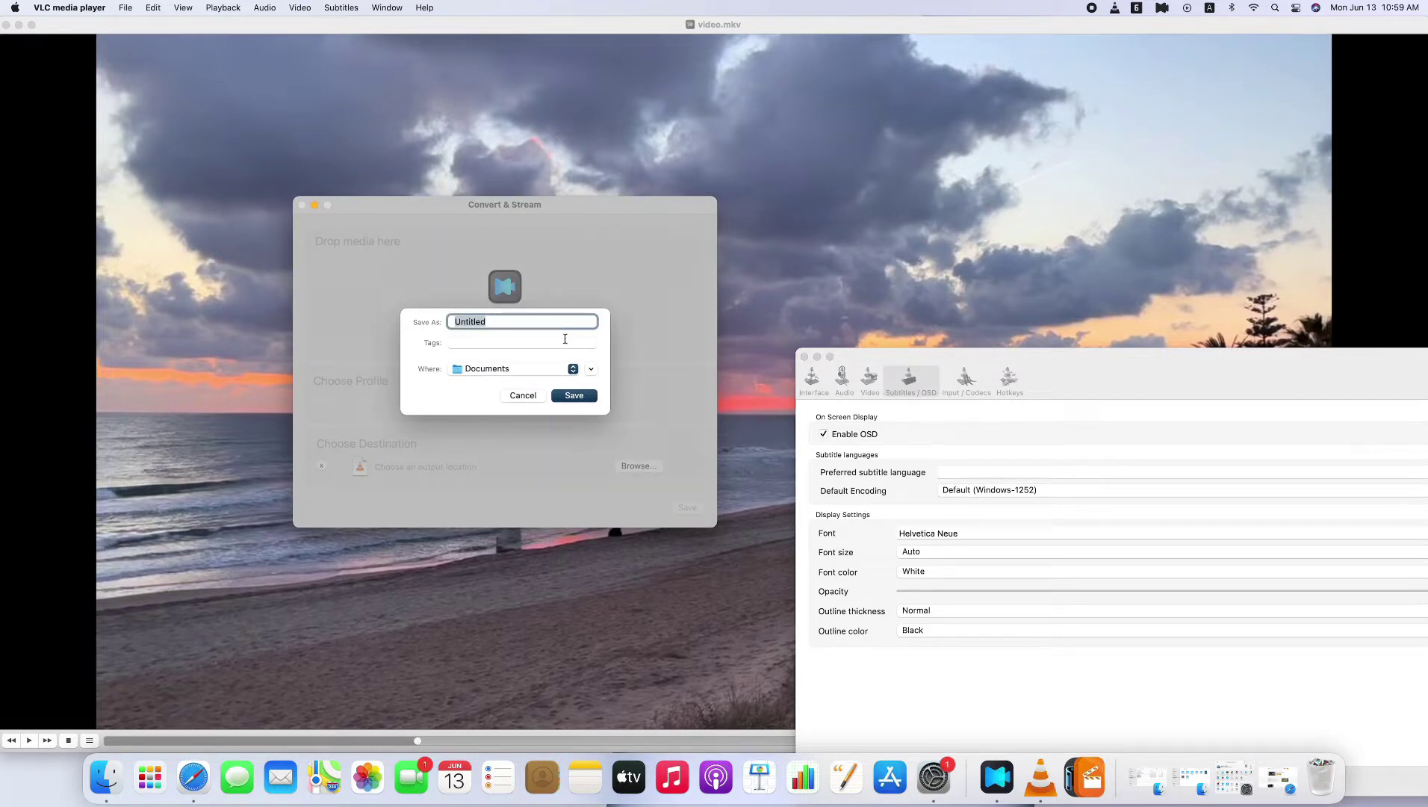
pyautogui.write('transfered')
pyautogui.click(580, 397)
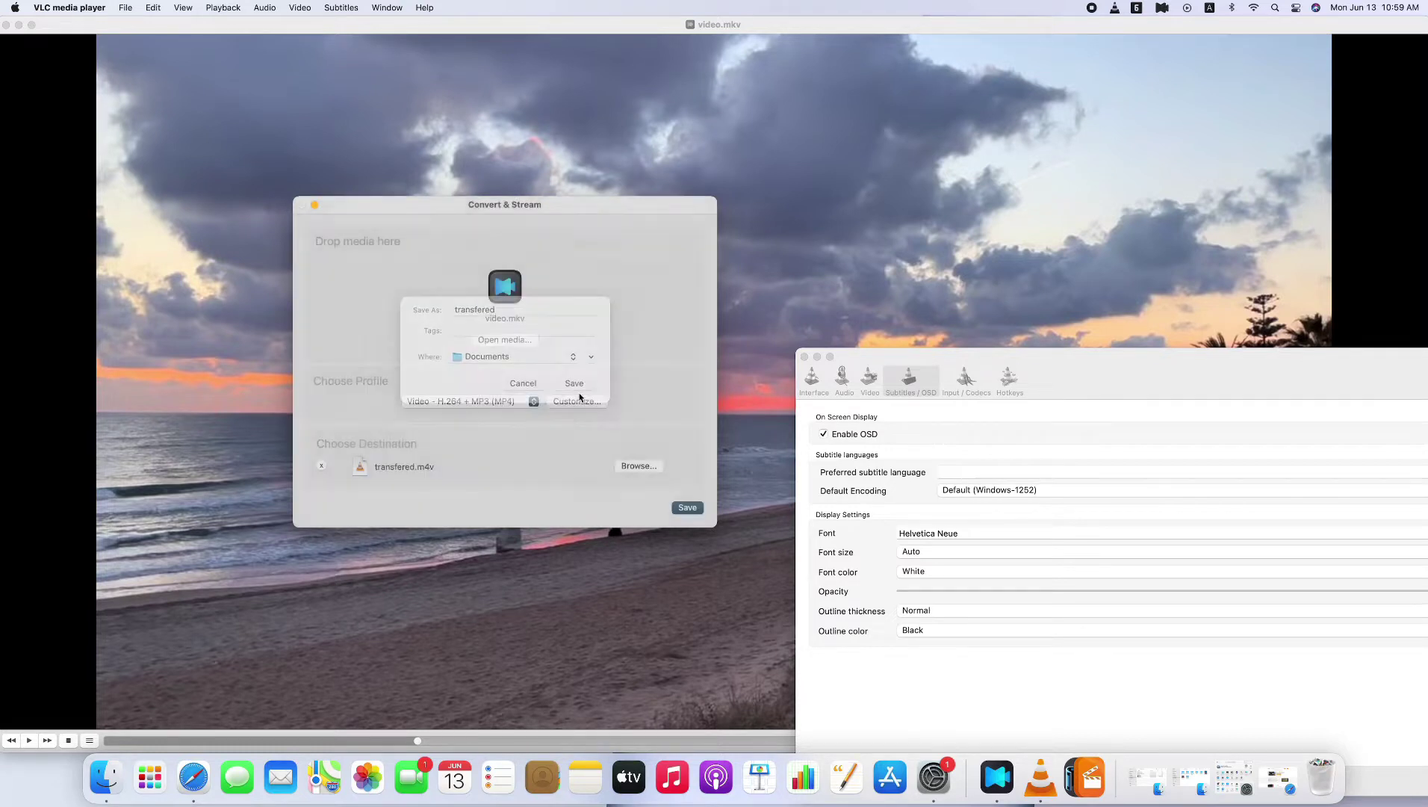
pyautogui.click(686, 509)
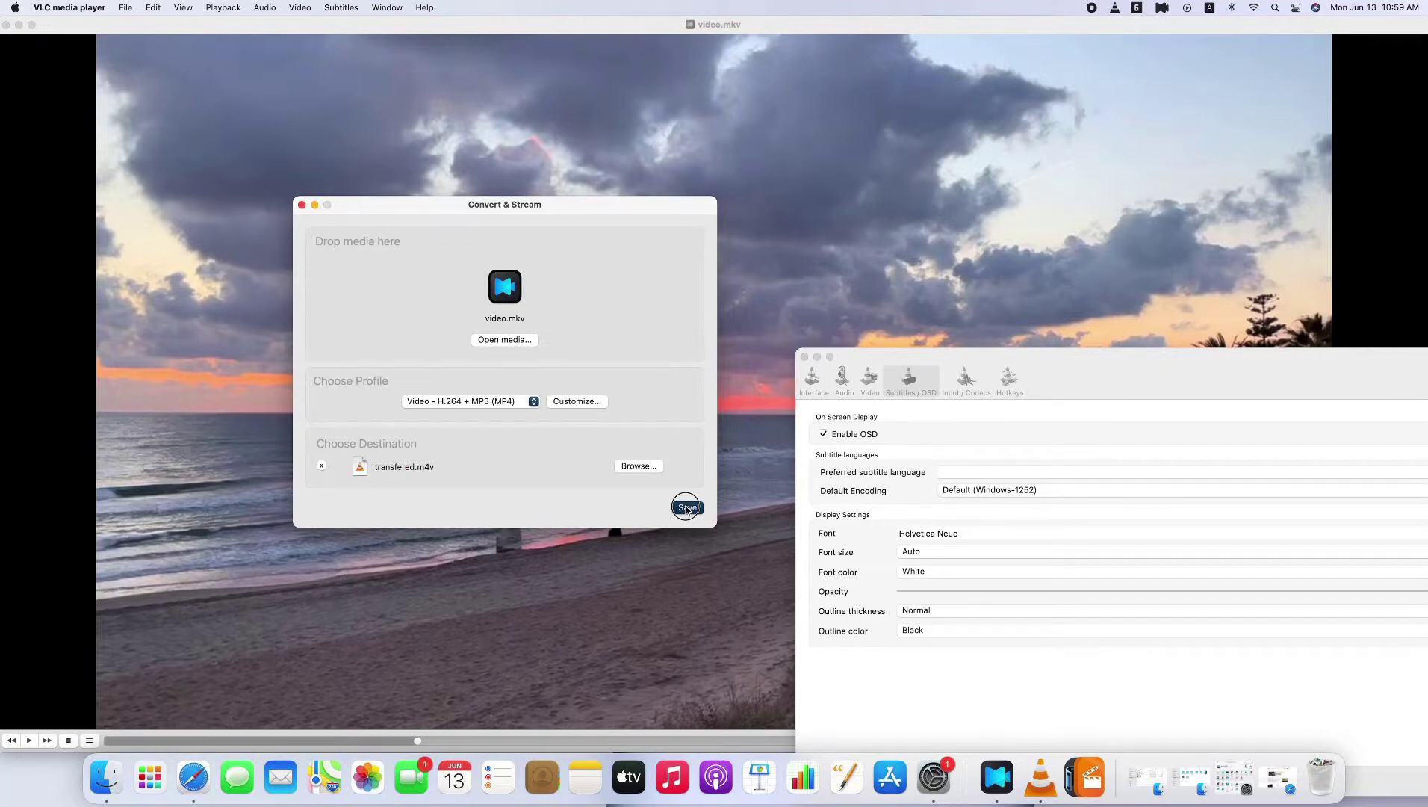
pyautogui.click(687, 508)
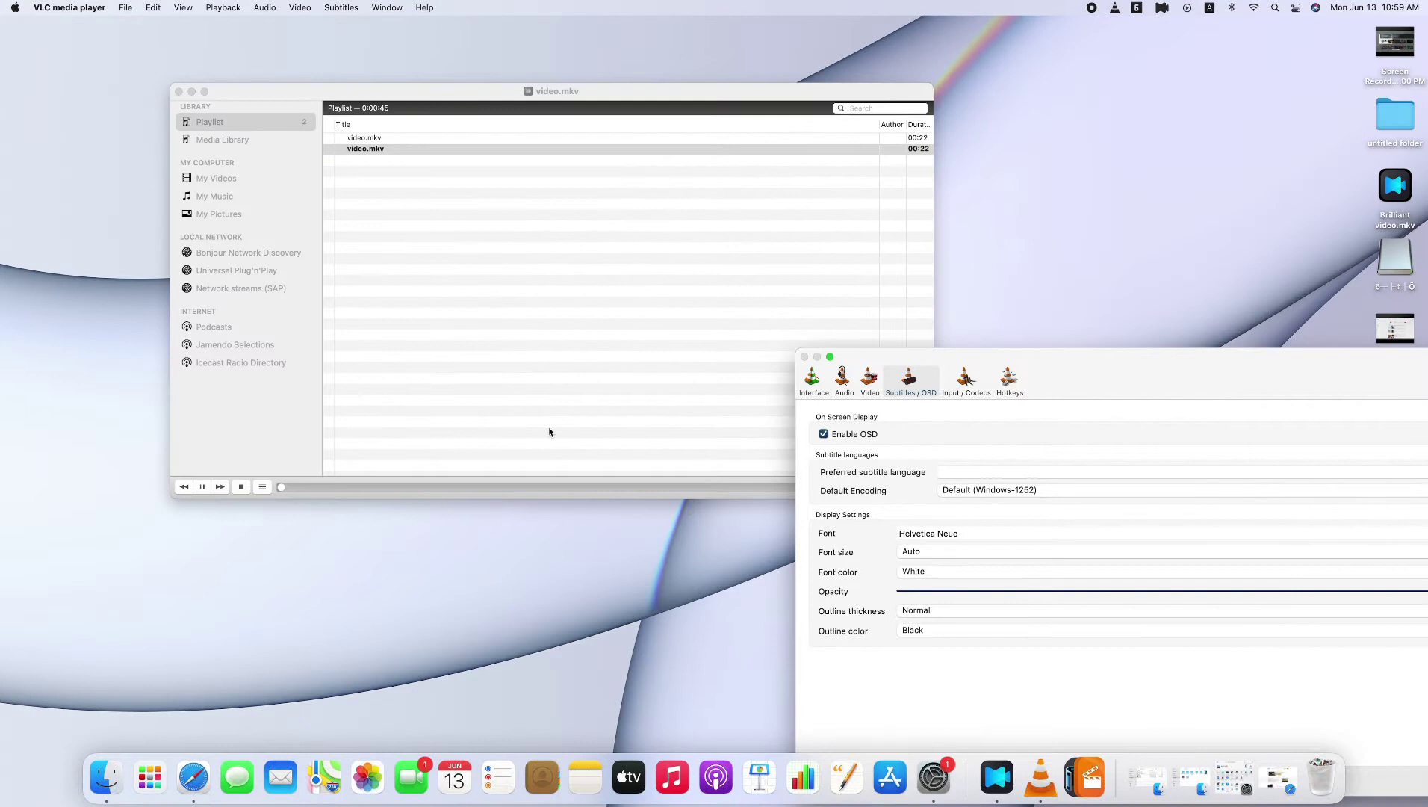
# Step: Minimize the playlist window and open the converted file transfered.m4v for playback
pyautogui.click(192, 92)
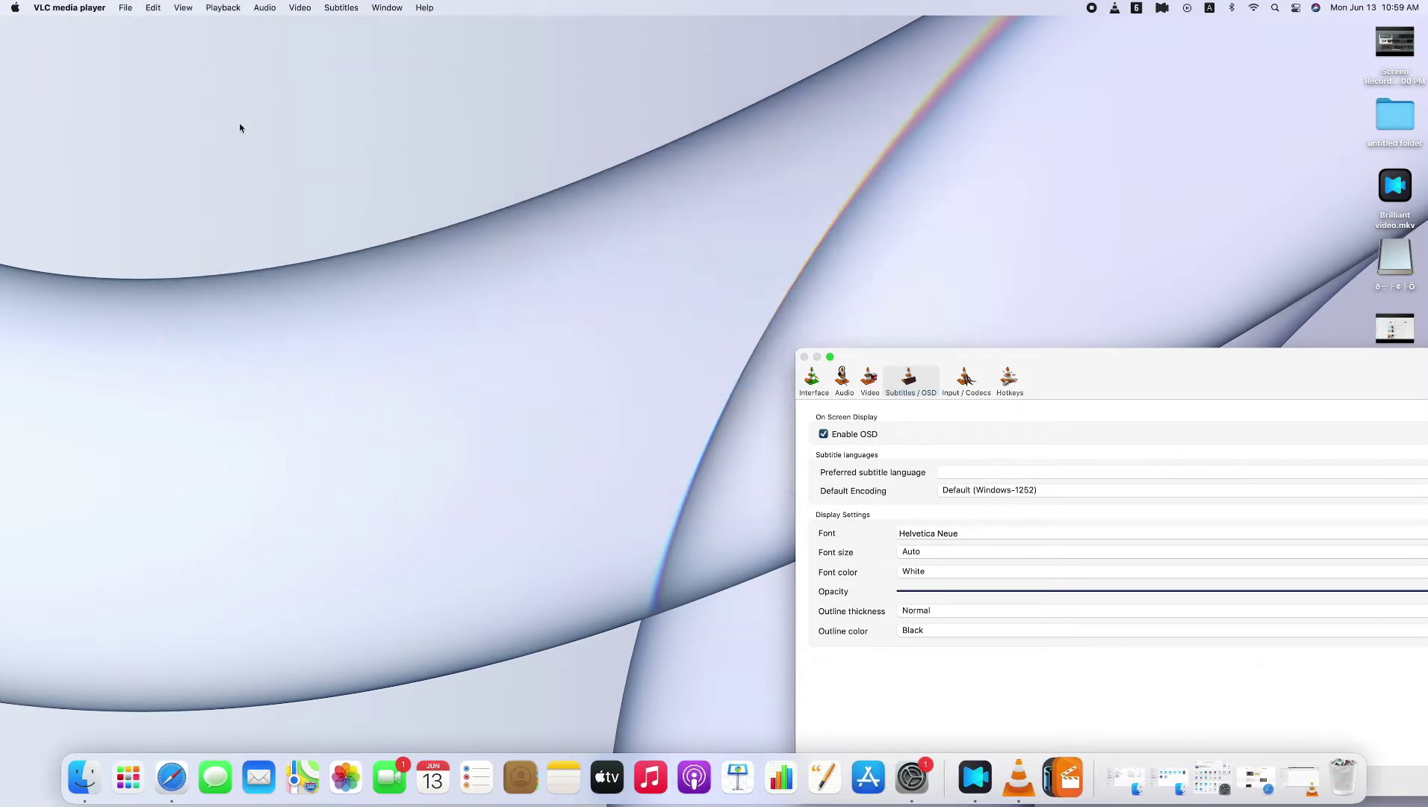
pyautogui.click(124, 8)
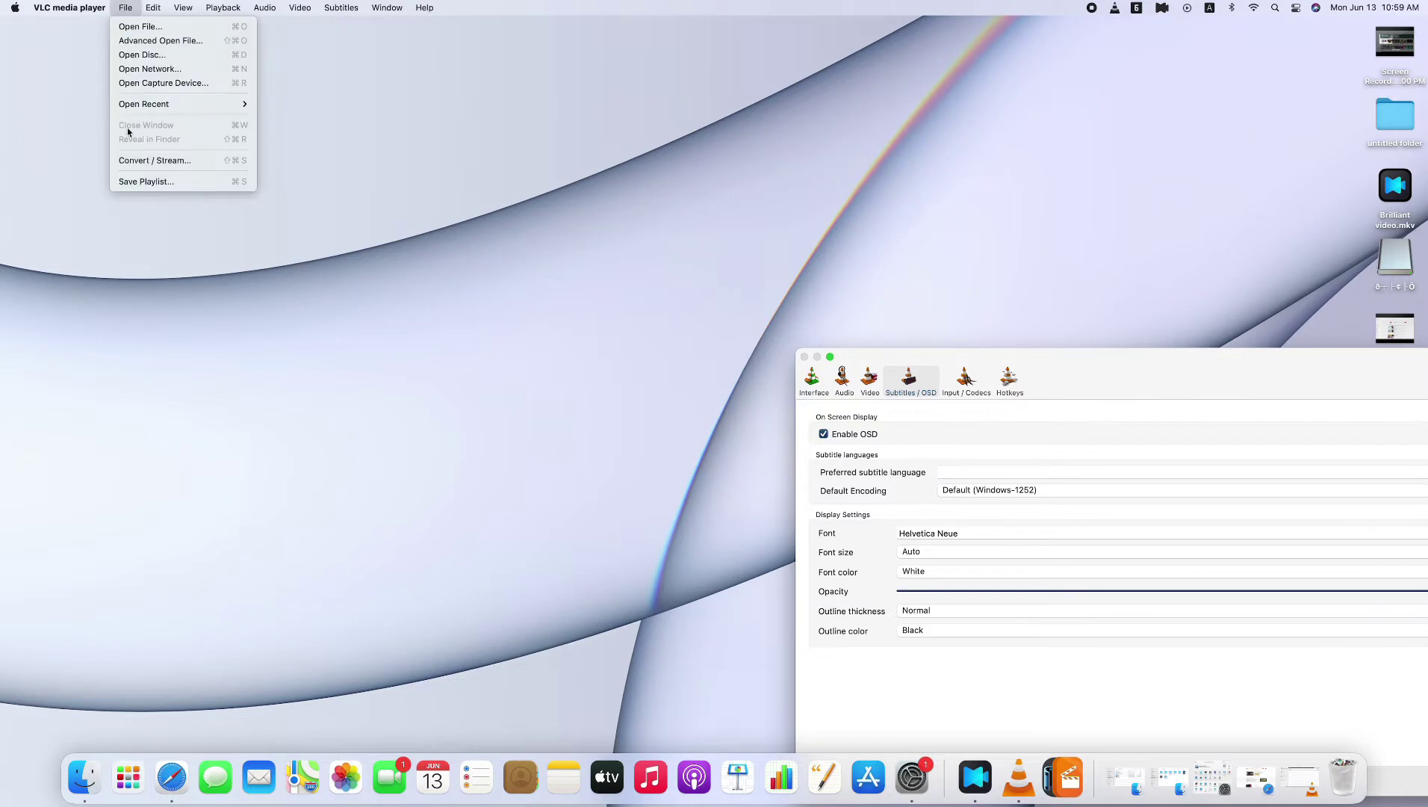
pyautogui.click(147, 30)
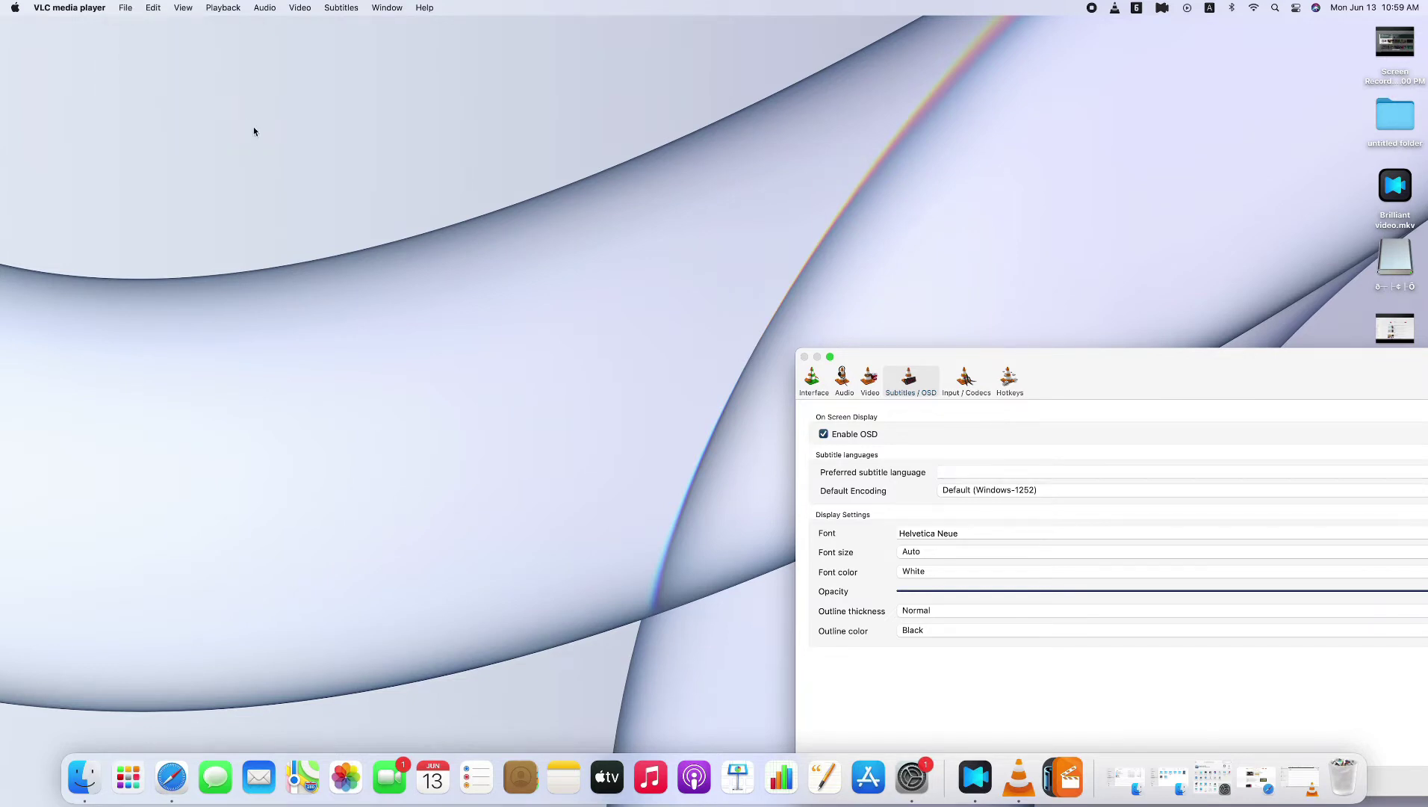
pyautogui.doubleClick(619, 197)
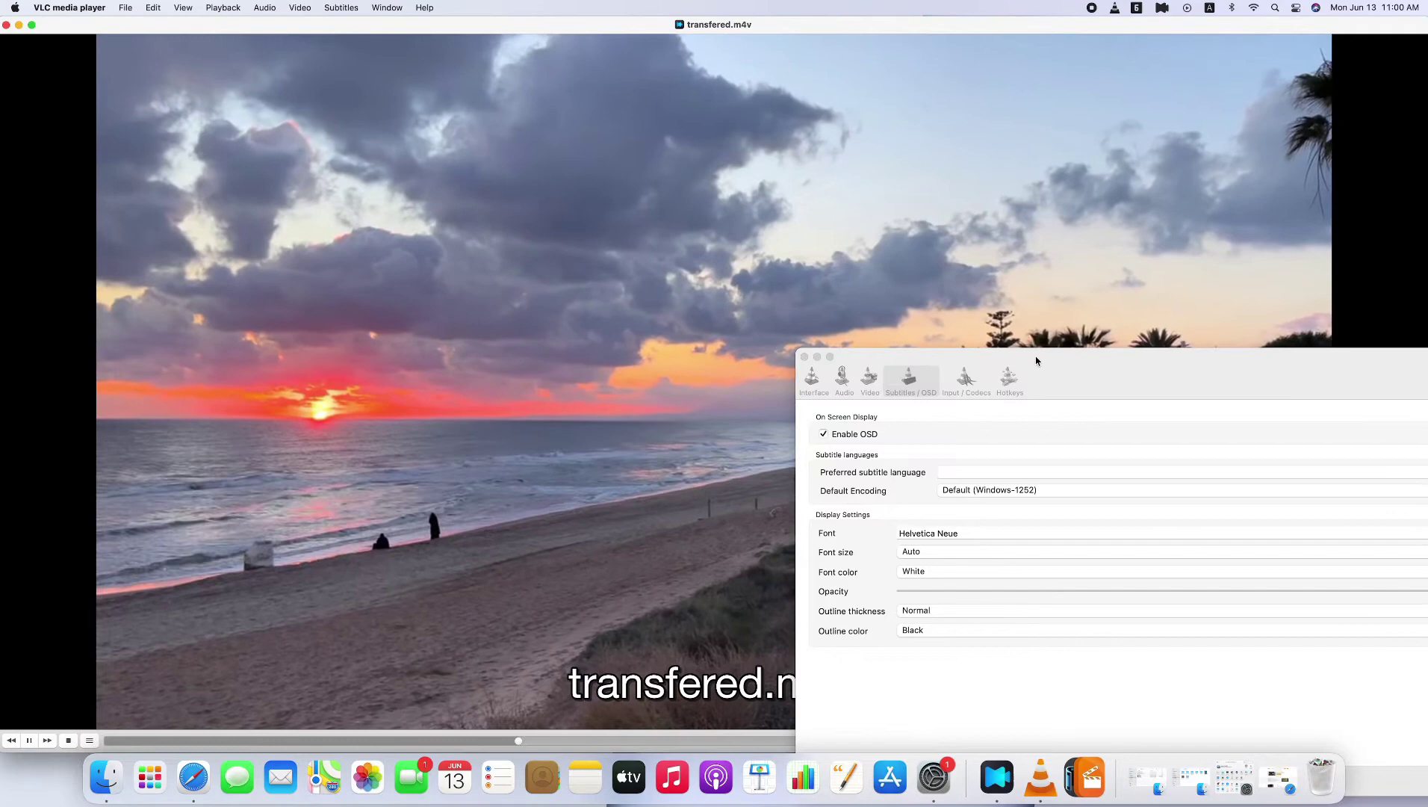
# Step: Move the Preferences window aside to uncover the playing transfered.m4v video
pyautogui.moveTo(1036, 361); pyautogui.dragTo(1352, 532)
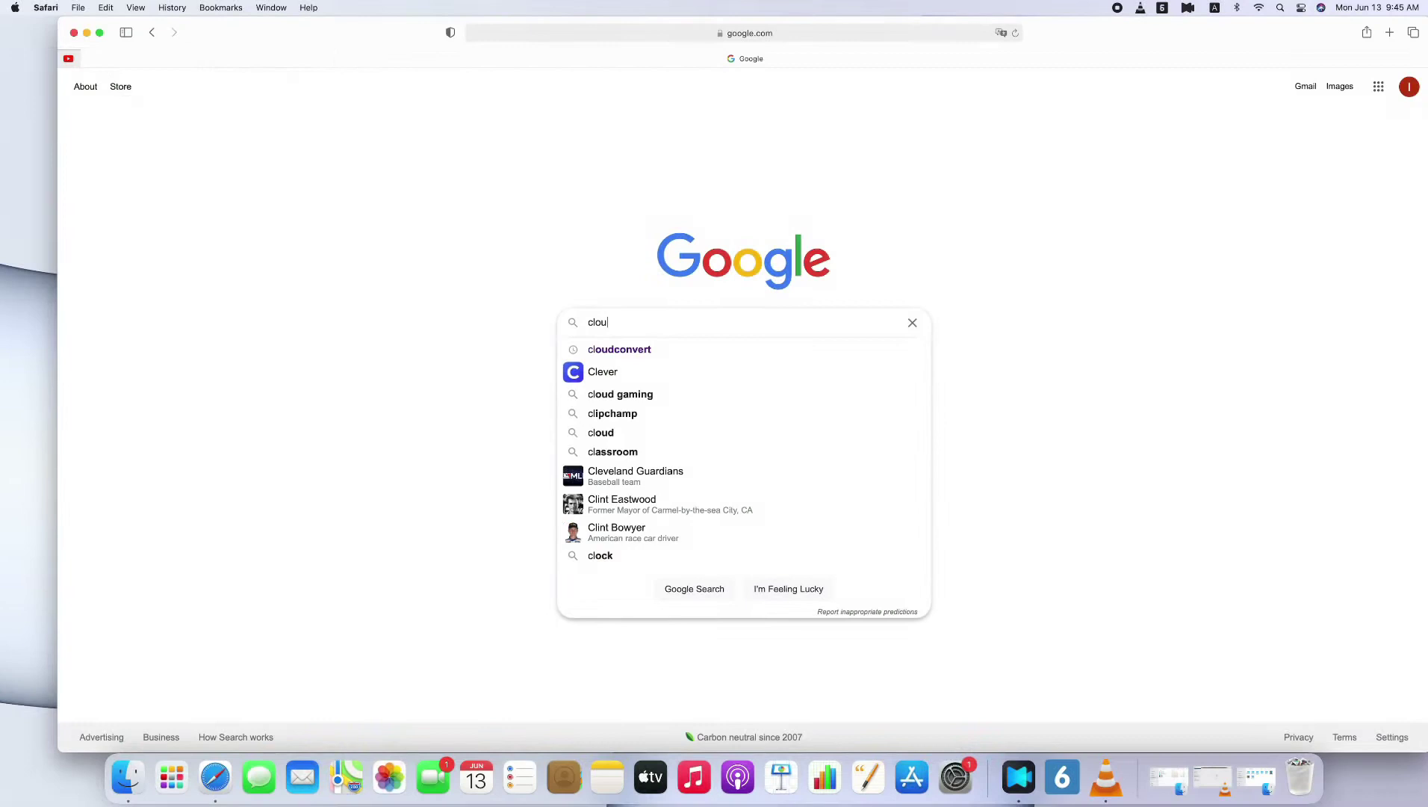
# Step: Switch to Safari, search Google for cloudconvert, and open the CloudConvert website
pyautogui.write('oudconvert')
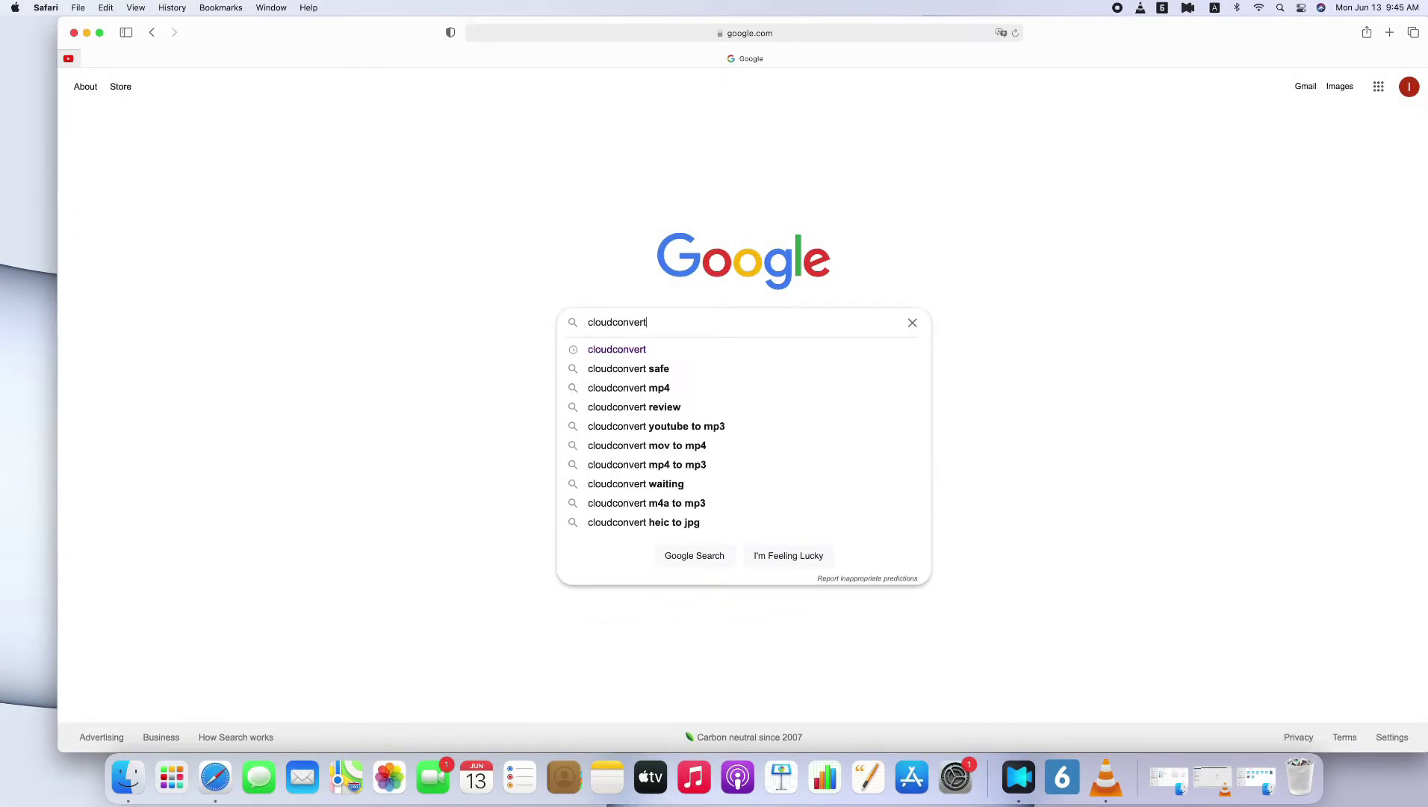
pyautogui.press('Return')
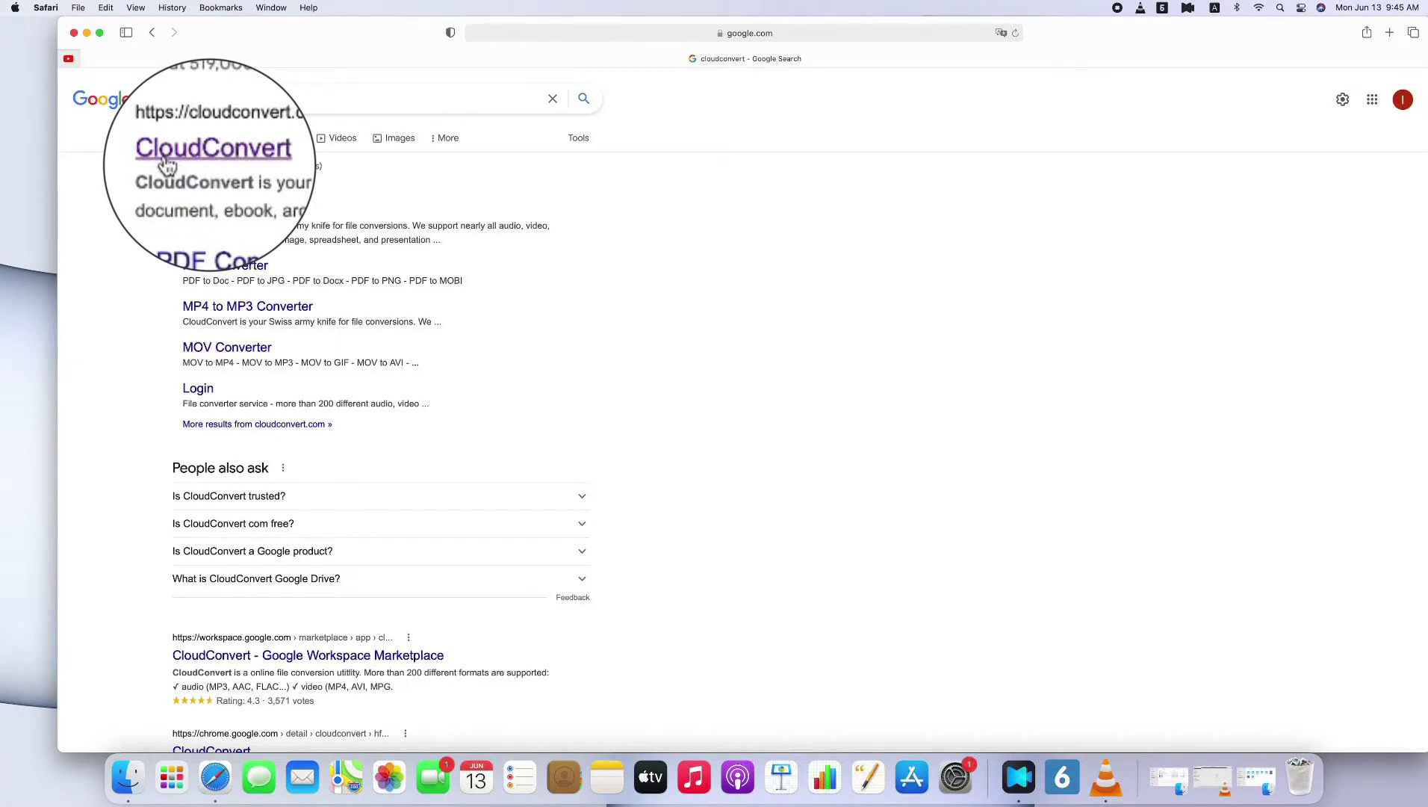
pyautogui.click(191, 206)
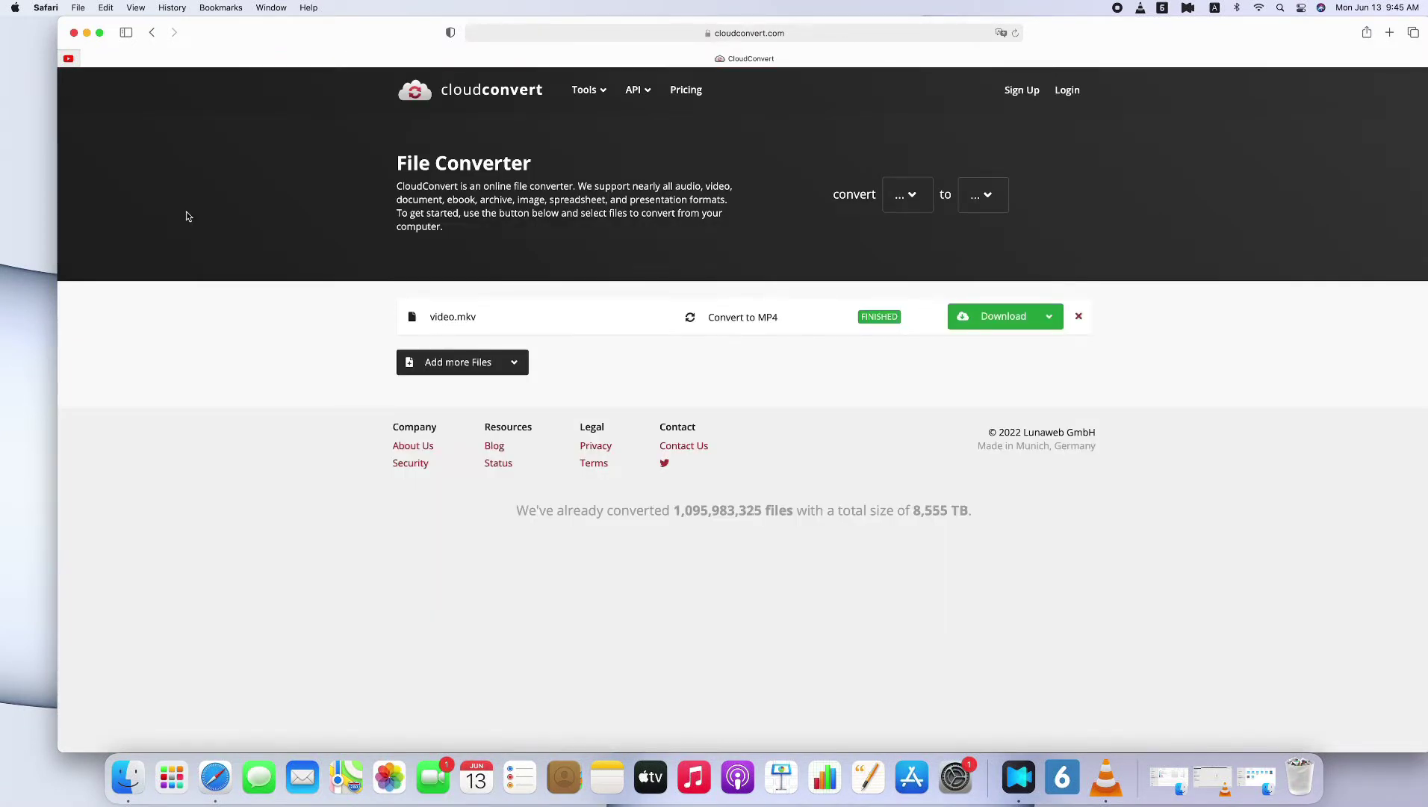
# Step: Remove the finished video.mkv job from the conversion list and upload video.mkv from the Documents folder
pyautogui.click(1080, 317)
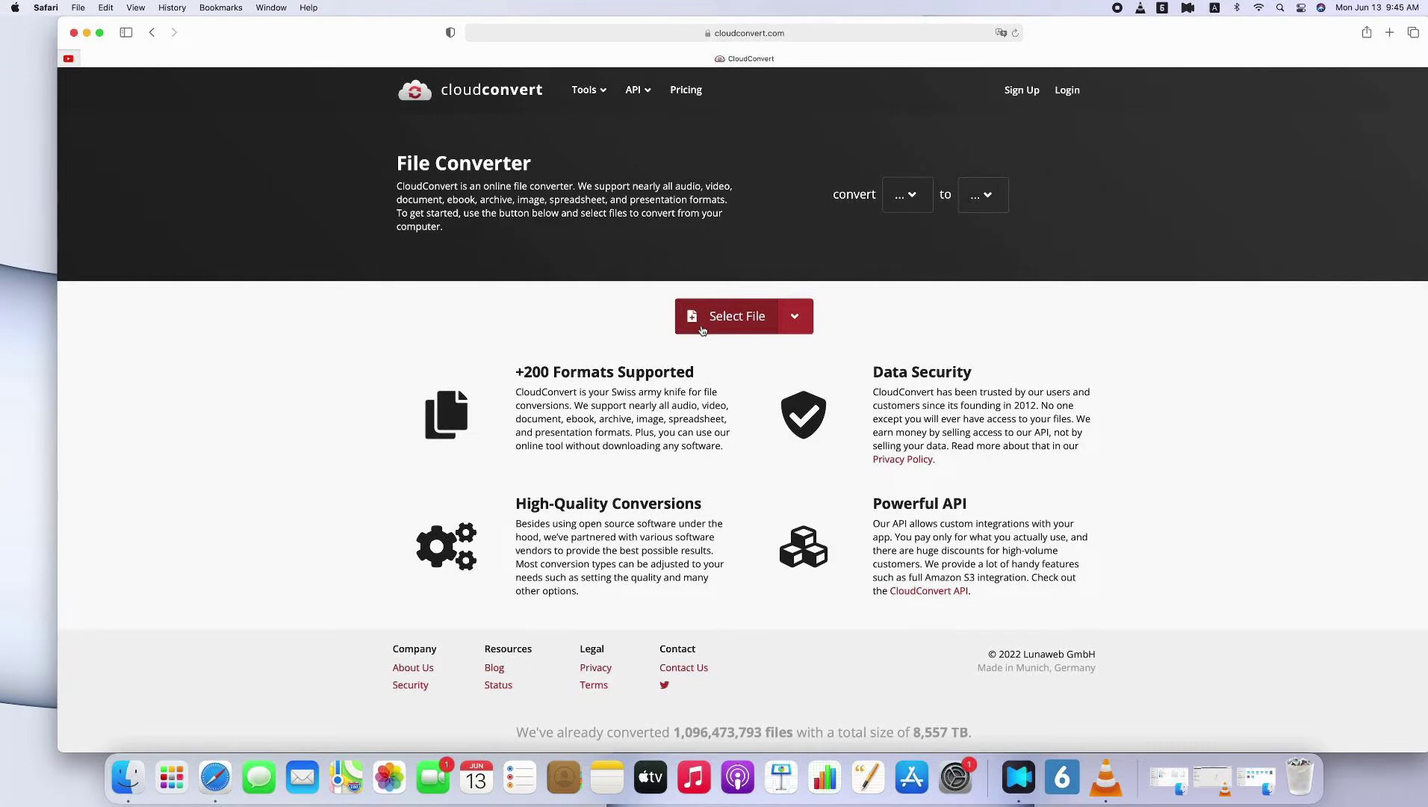
pyautogui.click(702, 330)
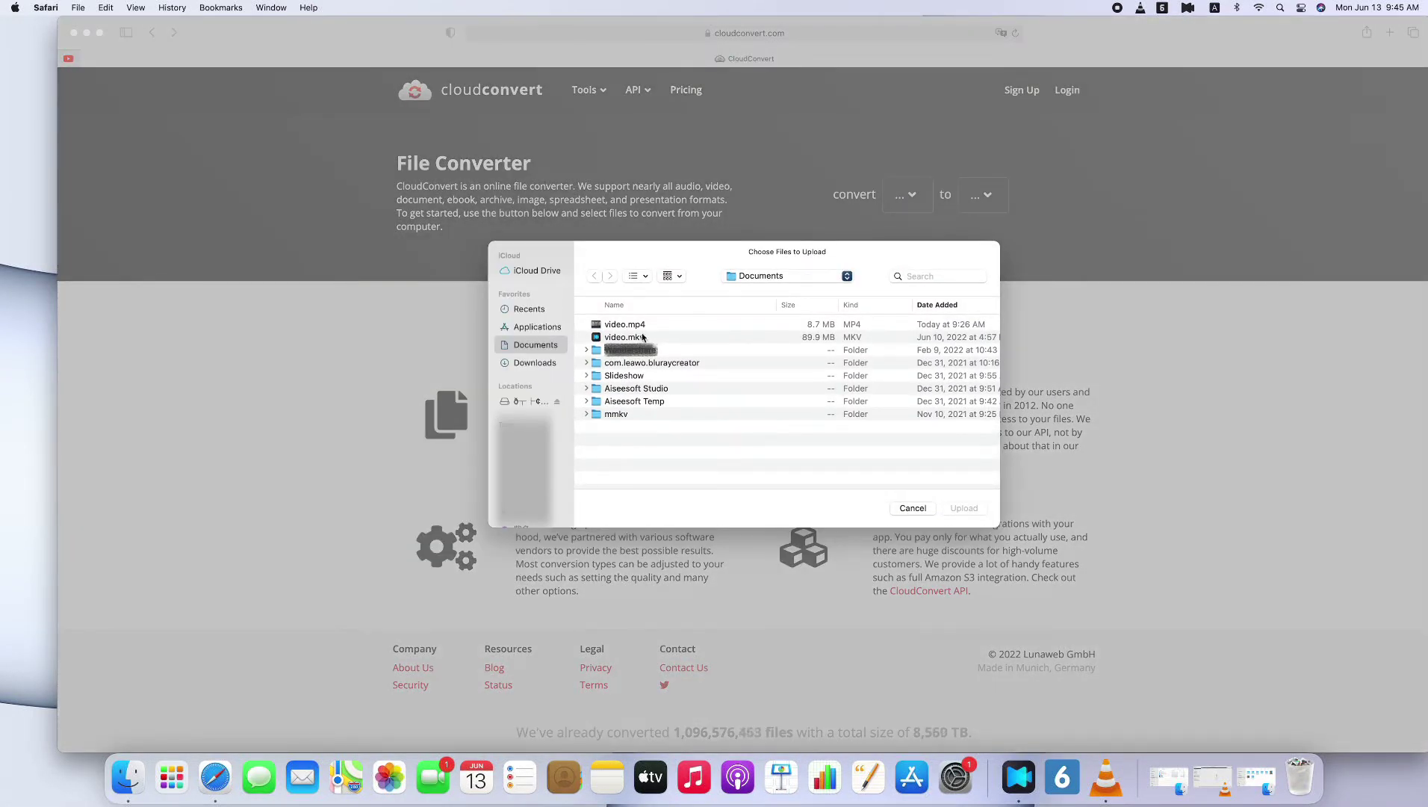
pyautogui.click(642, 338)
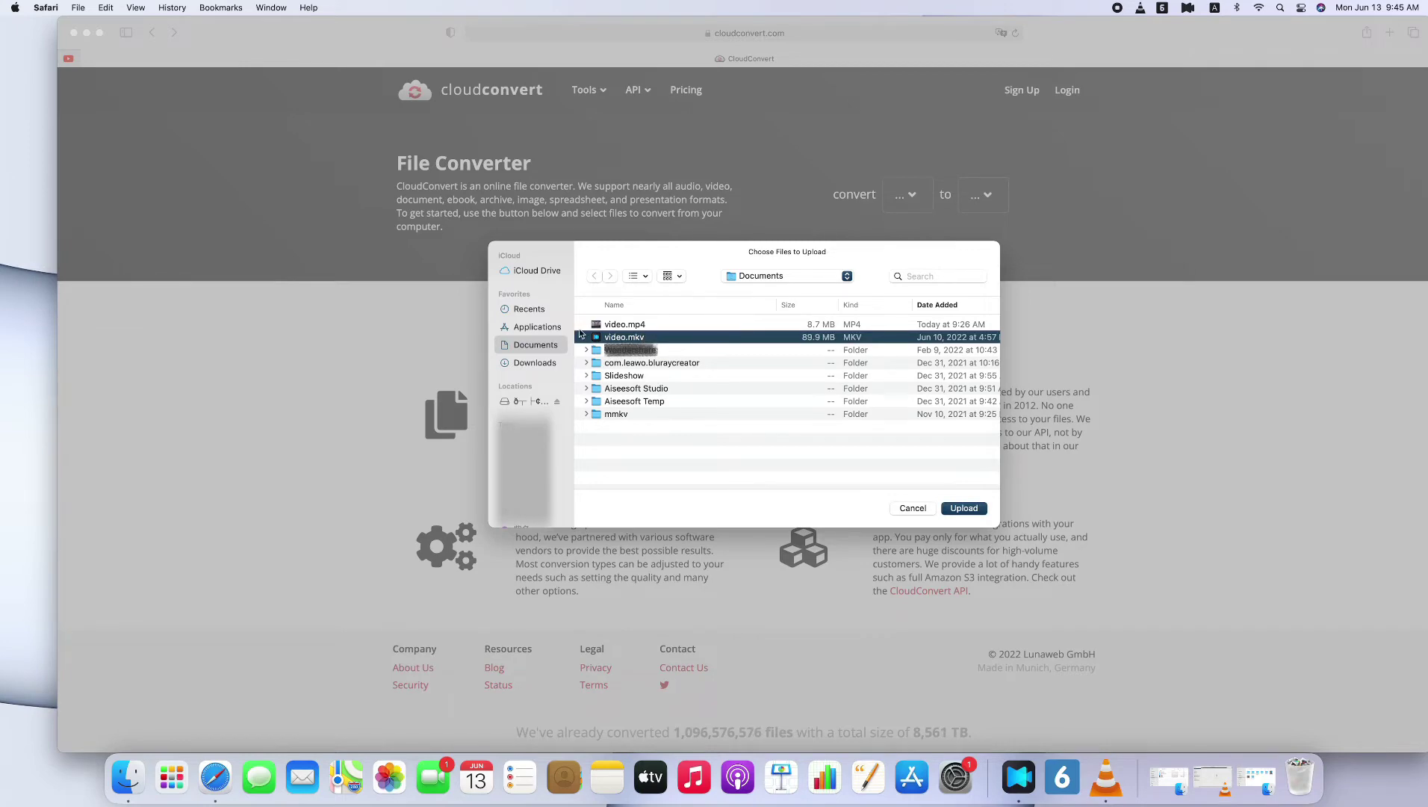
pyautogui.click(962, 510)
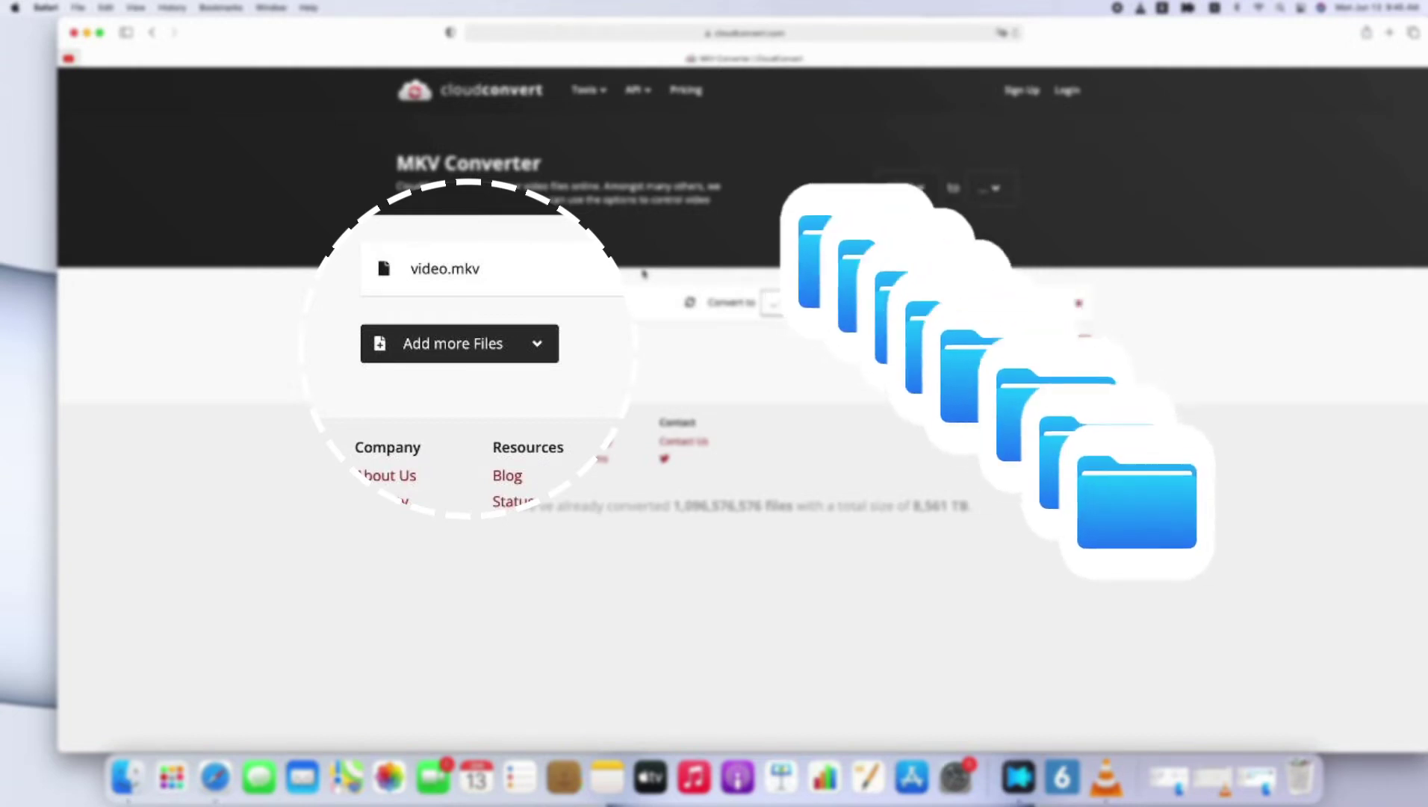
# Step: Set the output format of video.mkv to MP4 and start the online conversion
pyautogui.click(783, 307)
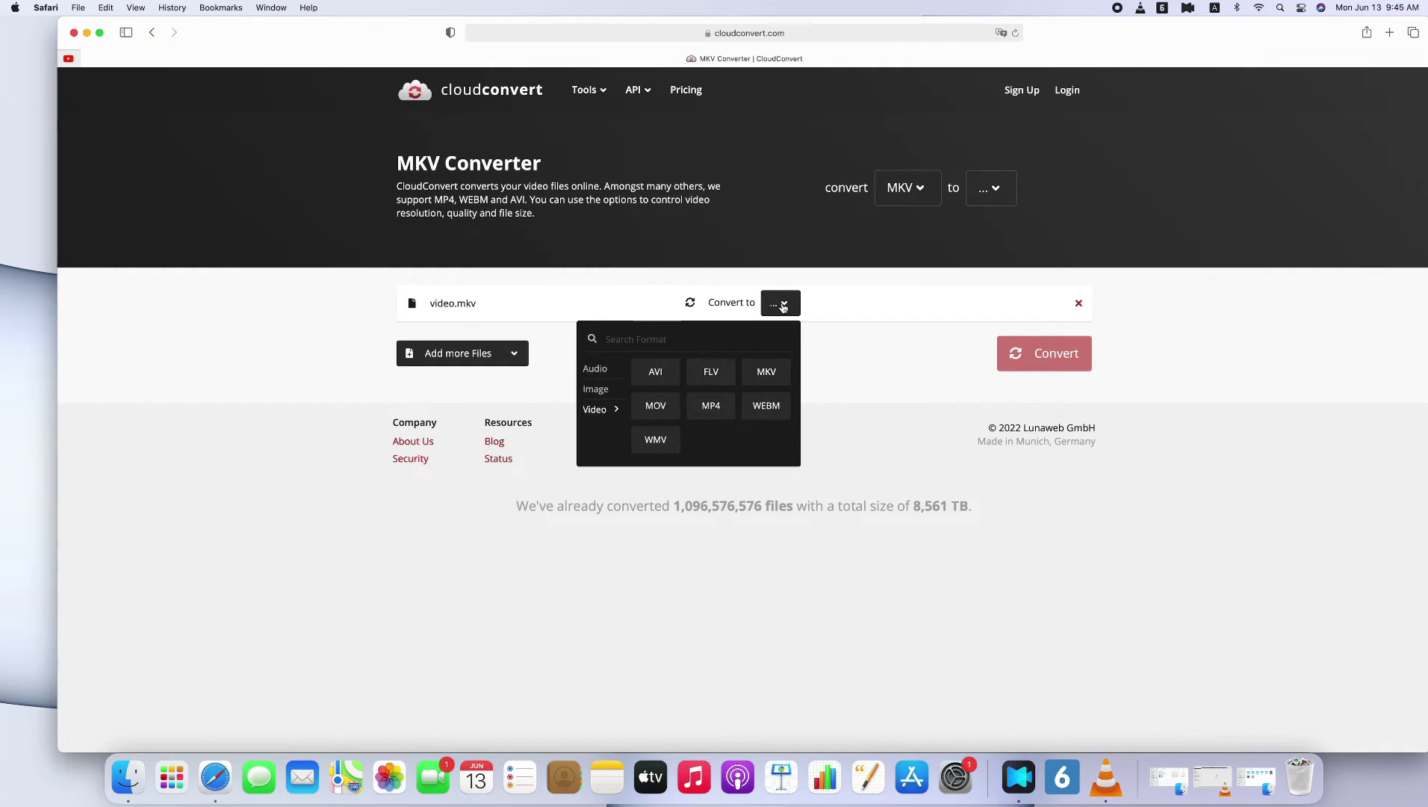
pyautogui.click(720, 408)
pyautogui.click(1035, 356)
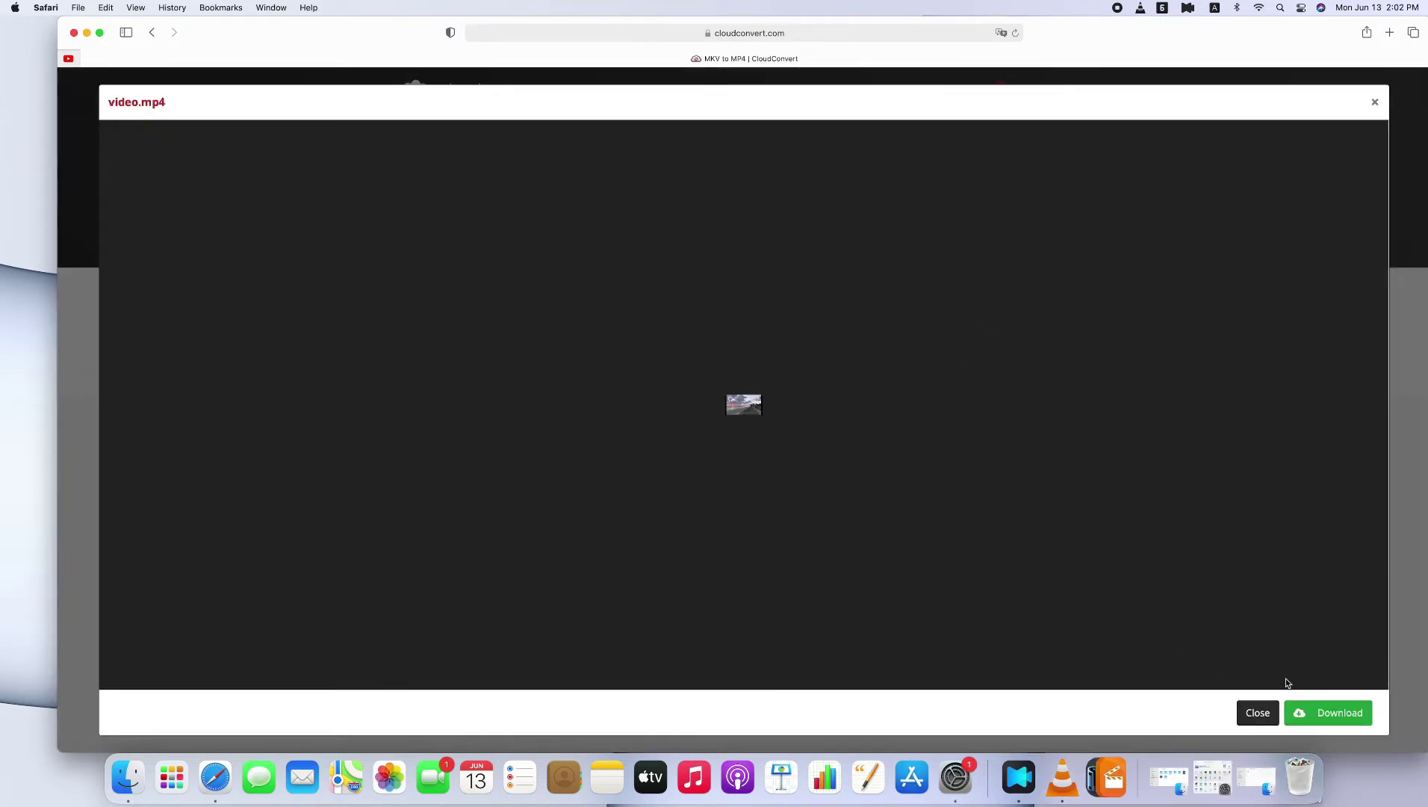
# Step: Close the video.mp4 preview and download the converted file from its finished conversion entry
pyautogui.click(1375, 102)
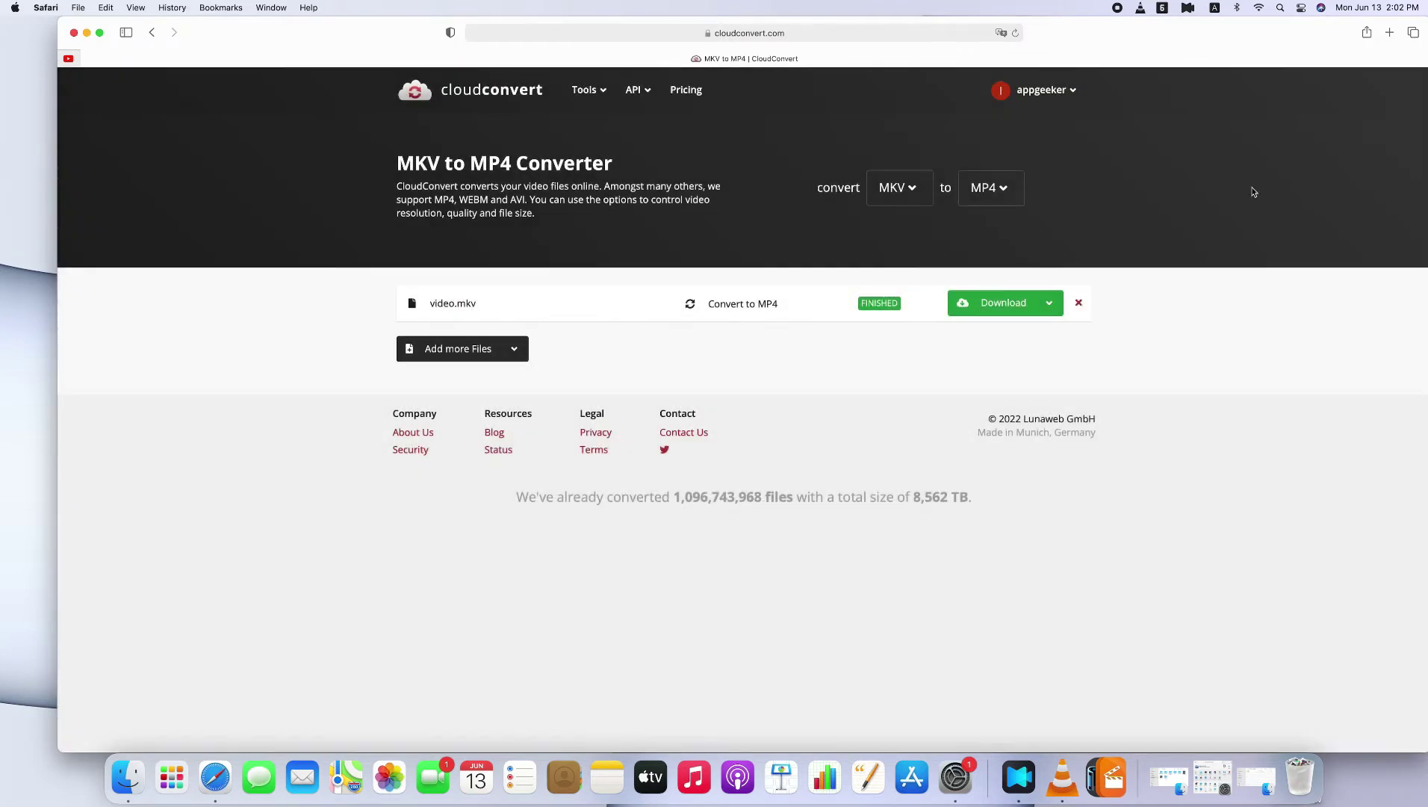
pyautogui.click(1049, 302)
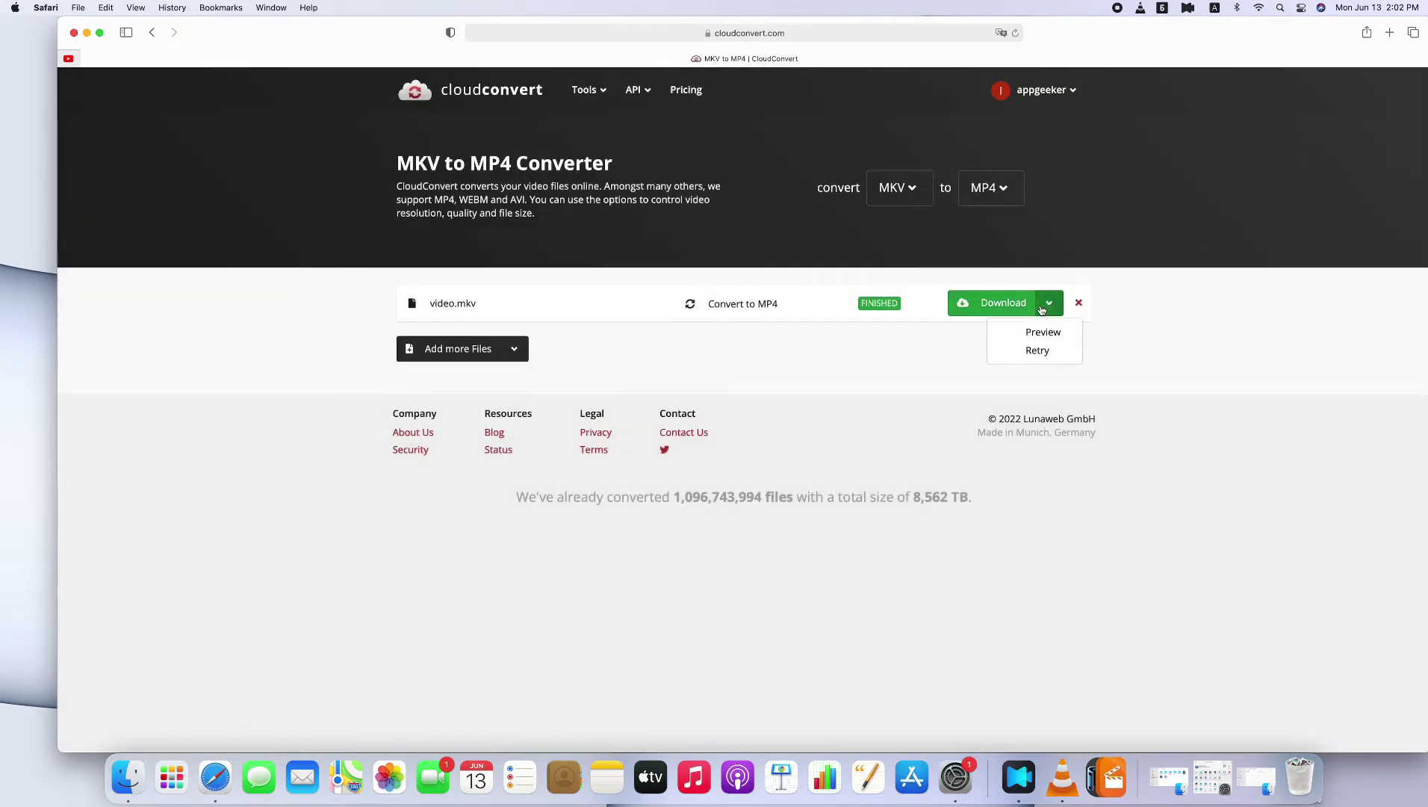
pyautogui.click(1006, 312)
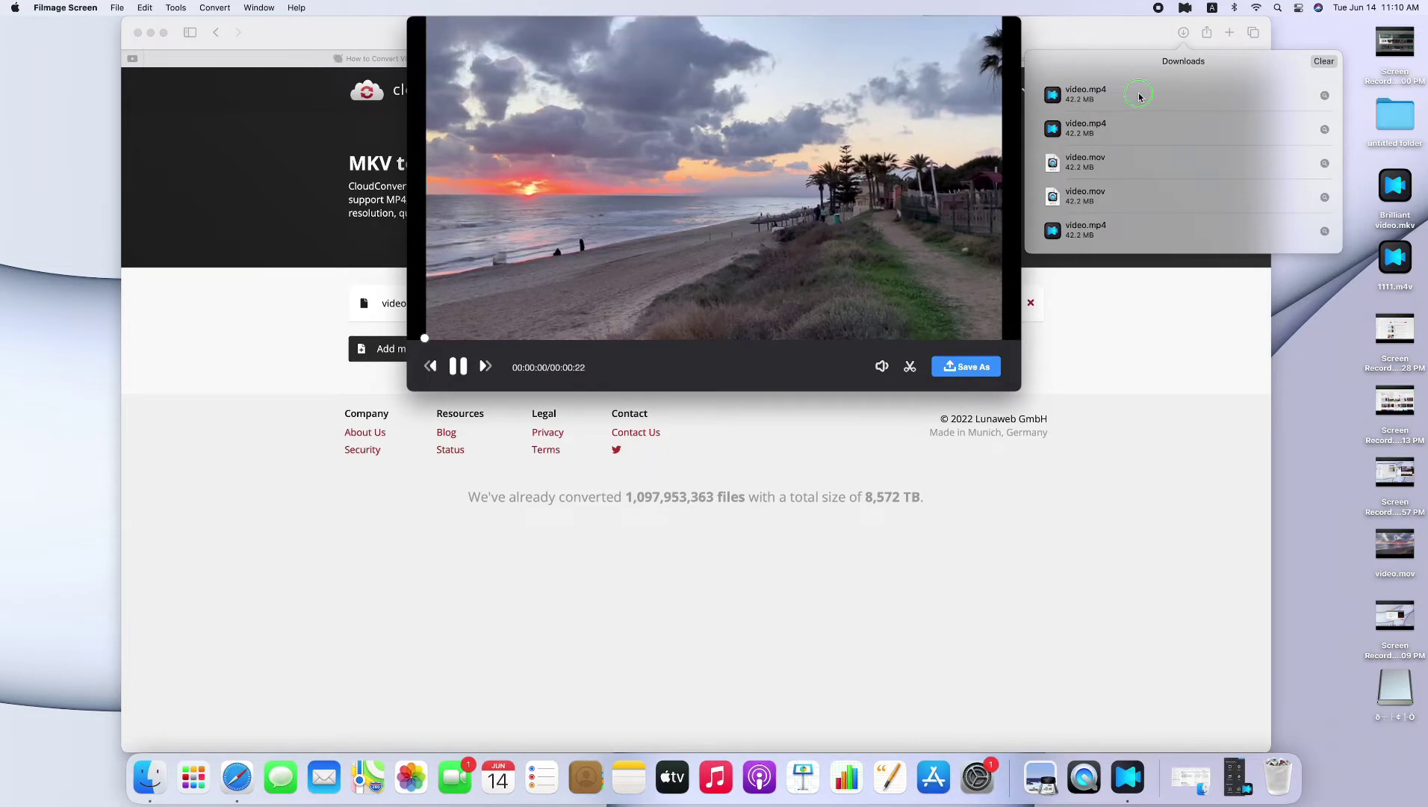
# Step: Show the downloaded video.mp4 in Finder, open it with QuickTime Player, and play it
pyautogui.rightClick(1140, 94)
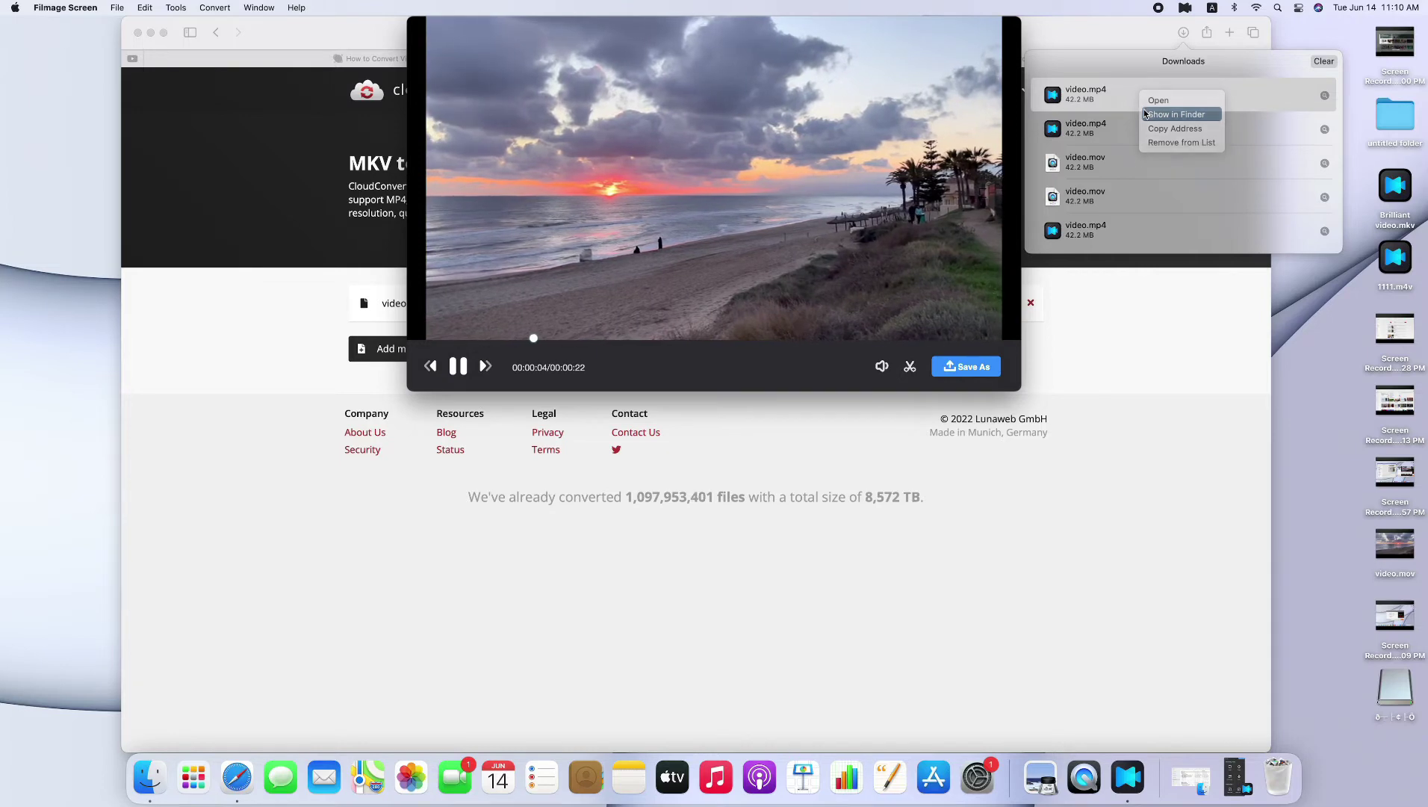
pyautogui.click(1146, 113)
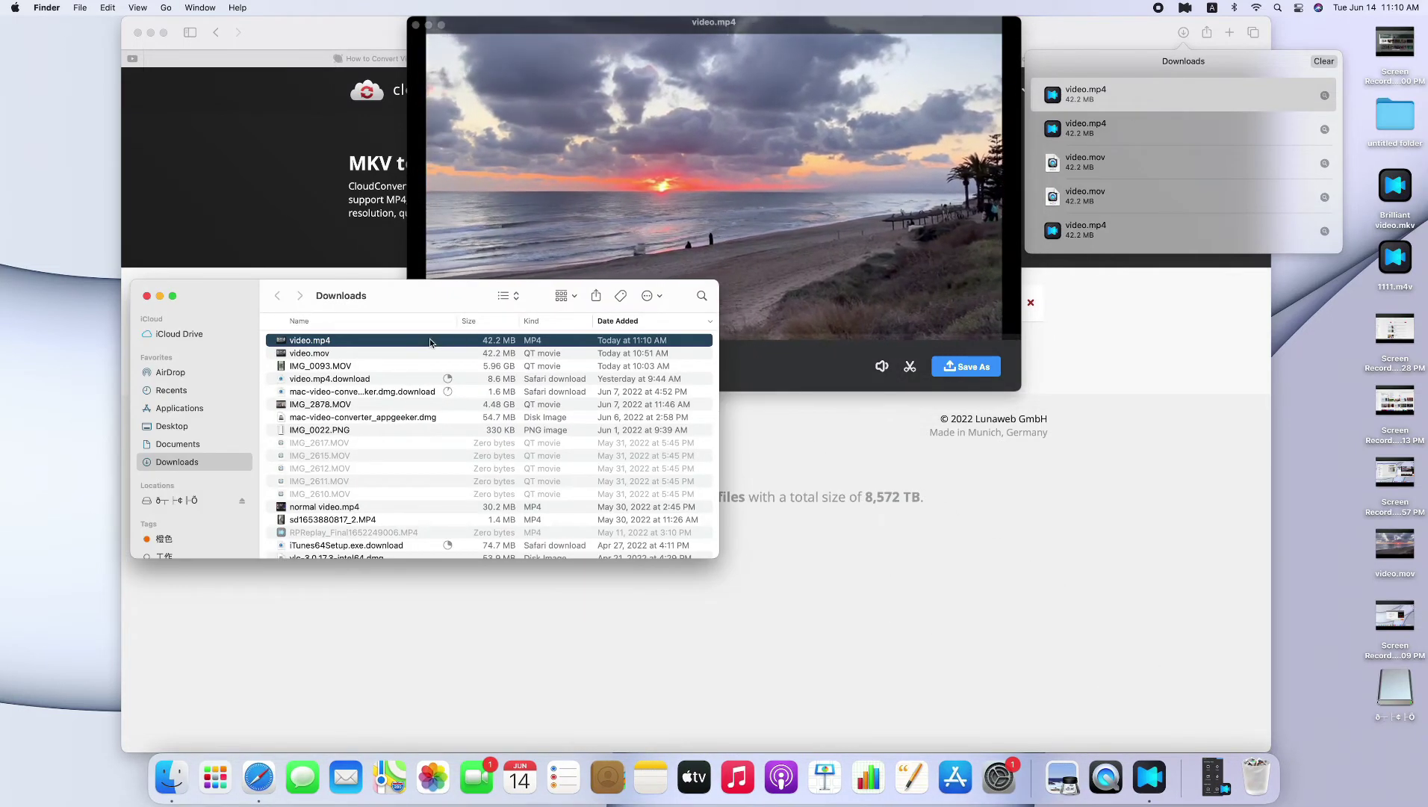
pyautogui.rightClick(430, 340)
pyautogui.moveTo(450, 359)
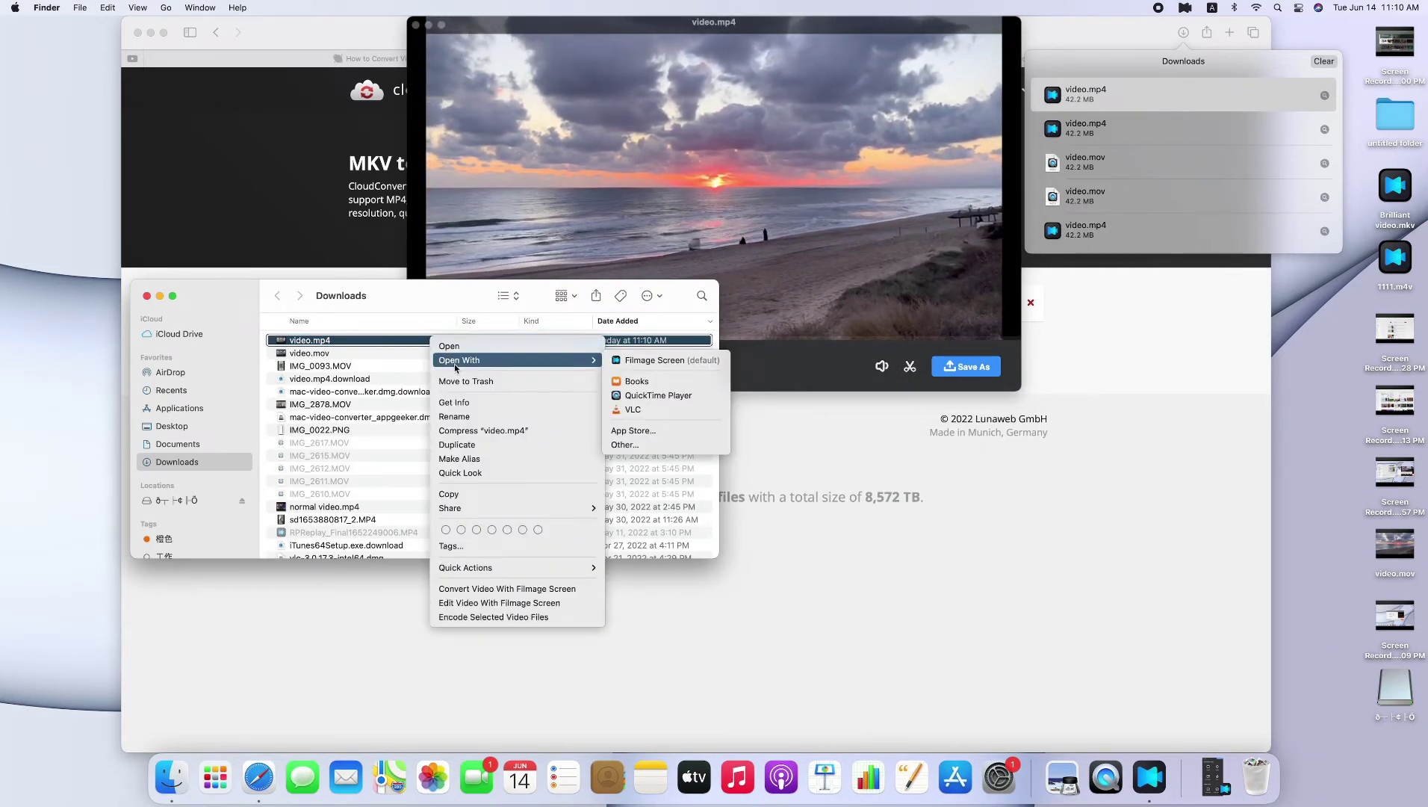
pyautogui.click(644, 395)
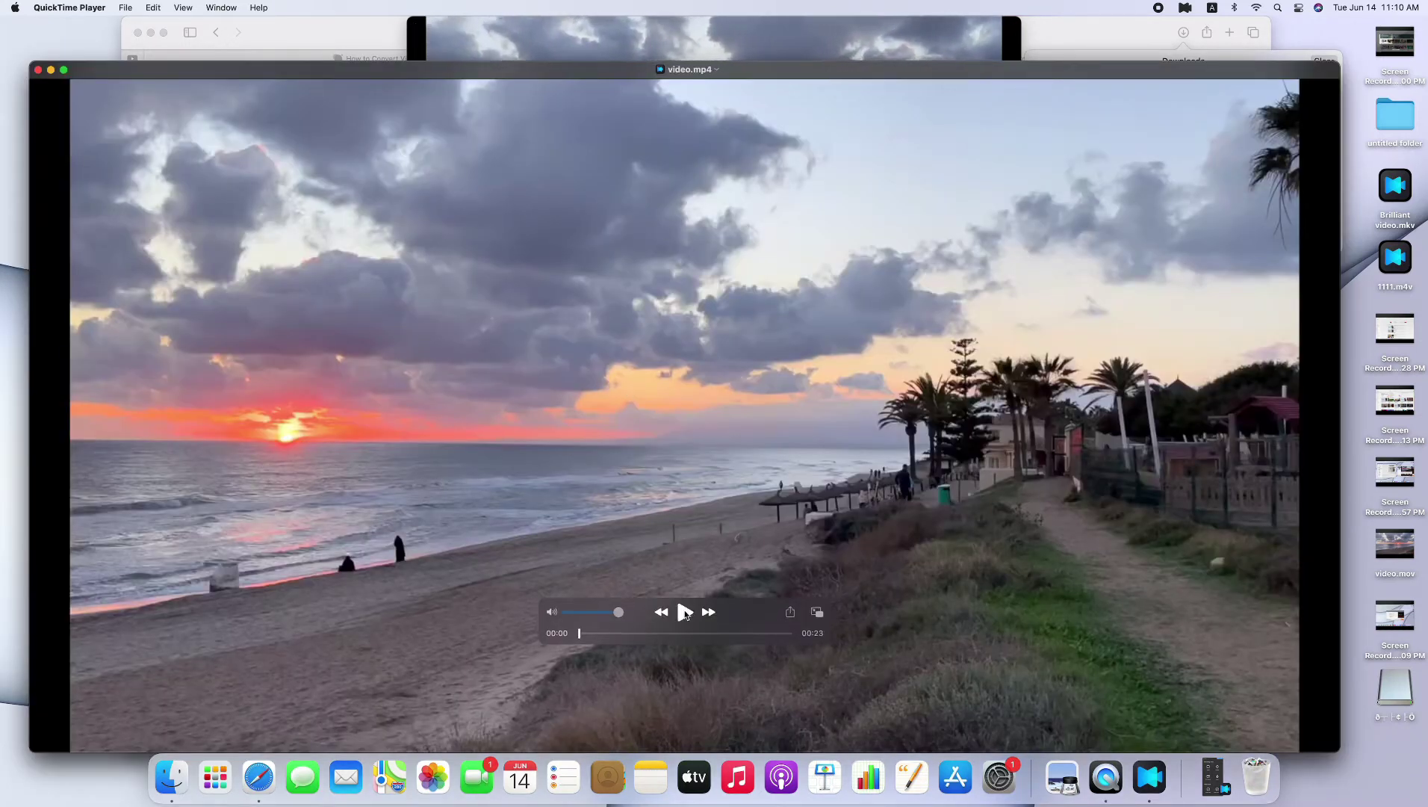
pyautogui.click(685, 613)
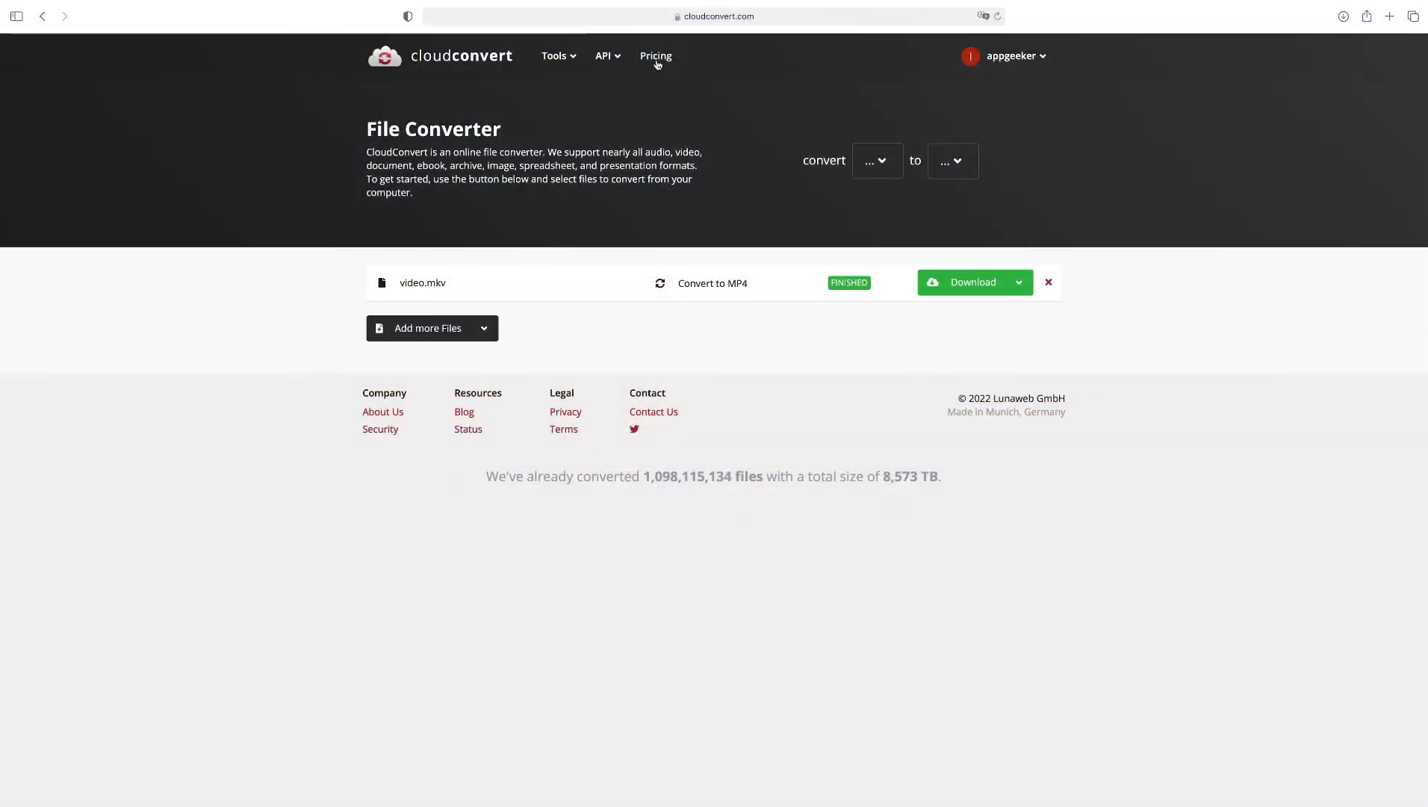
# Step: Open the CloudConvert pricing page to review the plans
pyautogui.click(657, 65)
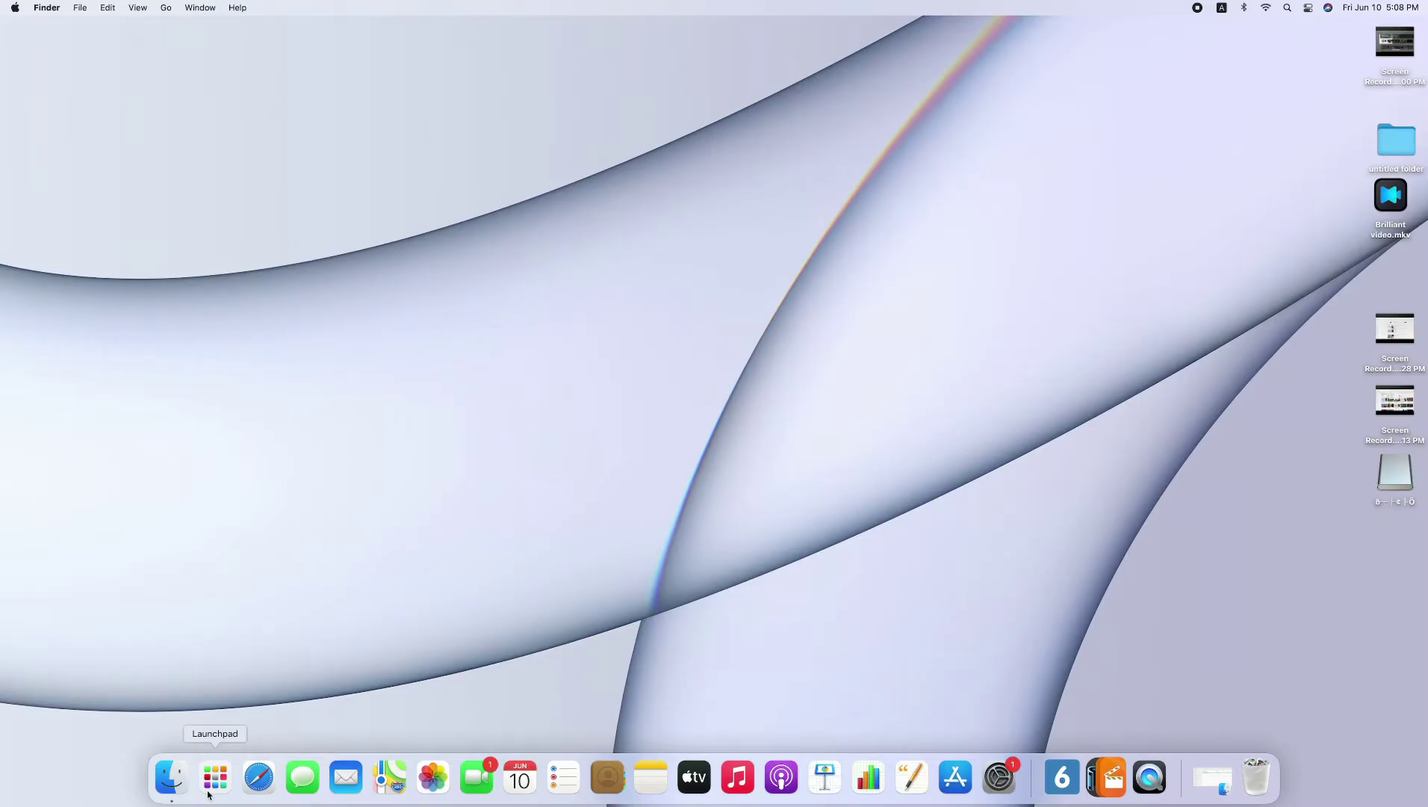
# Step: Launch Aiseesoft Video Converter for Mac from the installed applications
pyautogui.click(215, 777)
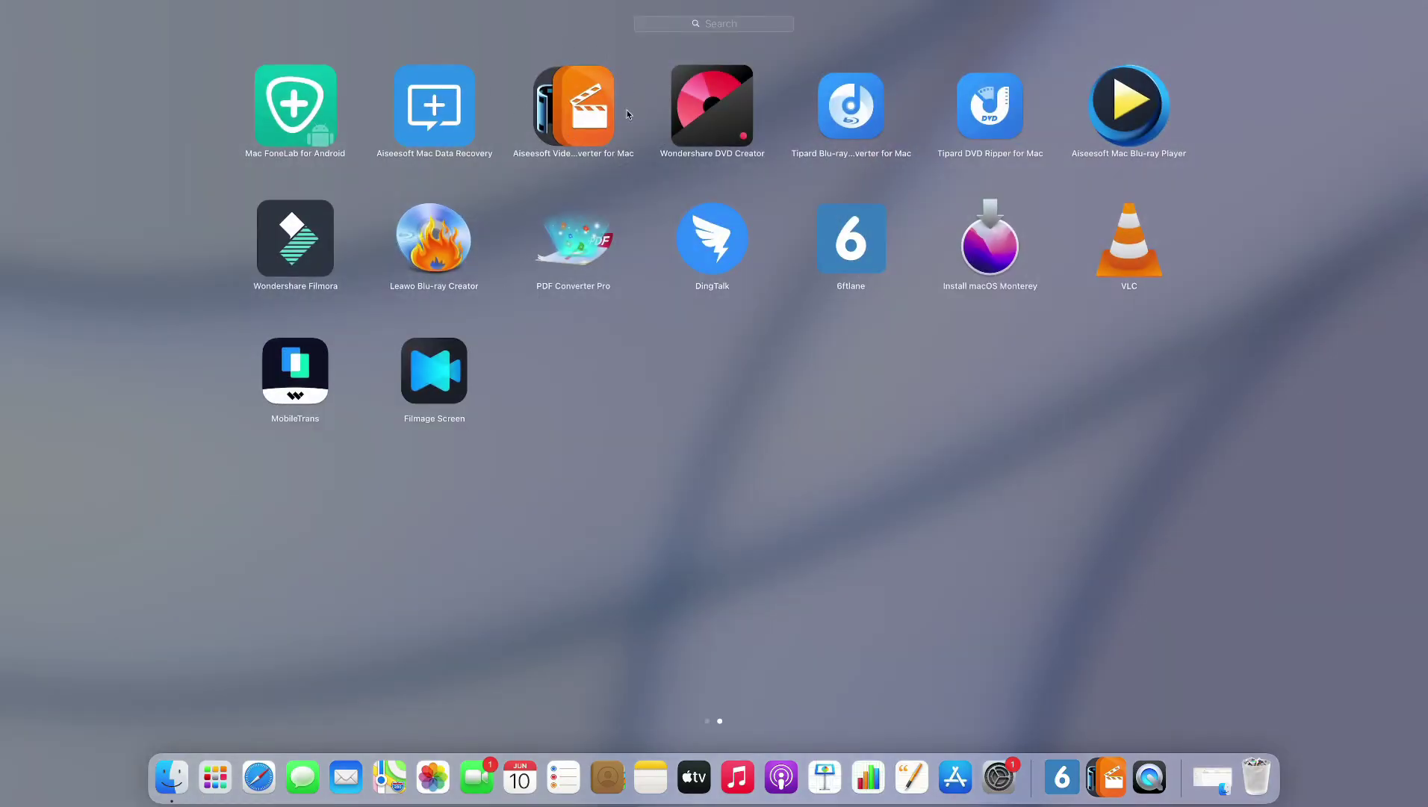
pyautogui.click(574, 106)
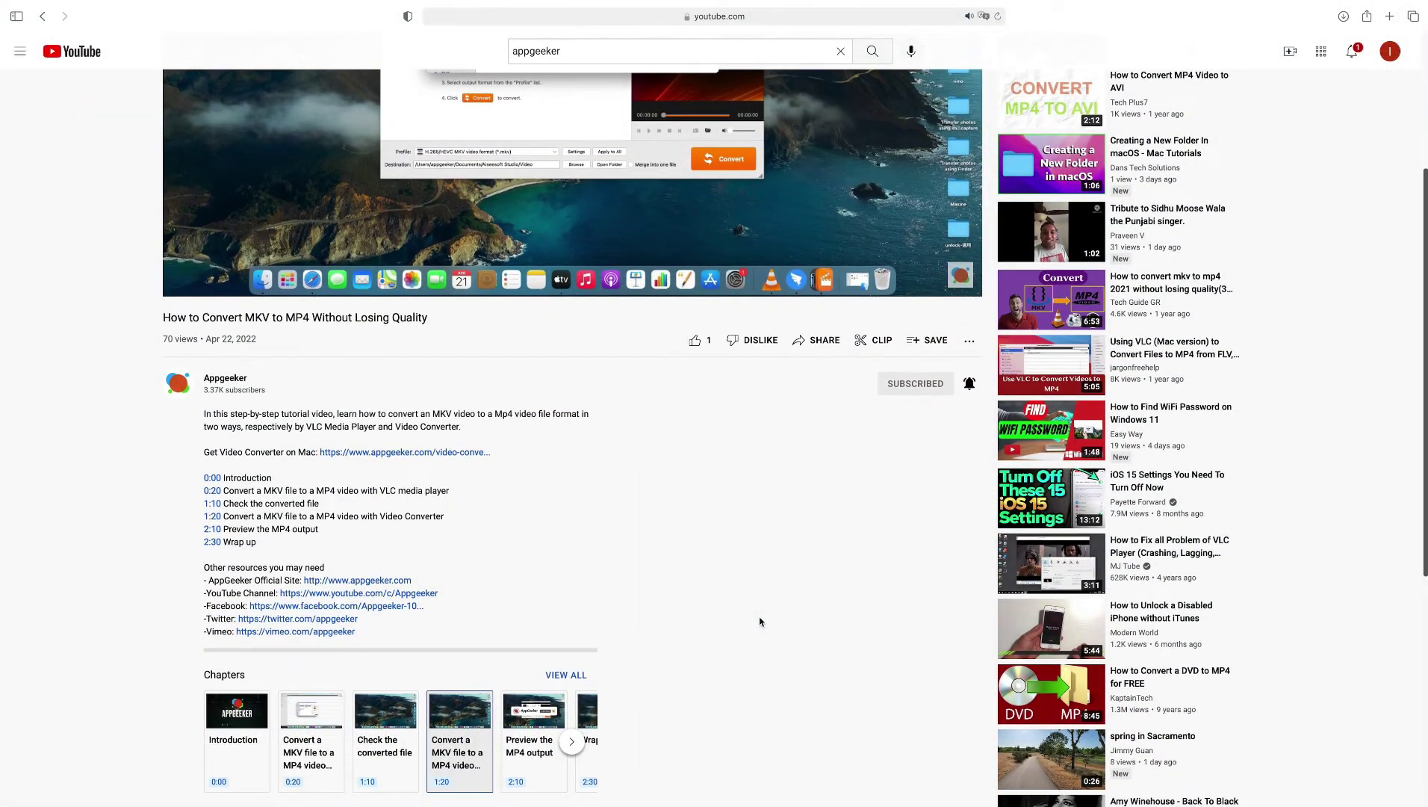
pyautogui.scroll(-2, 760, 621)
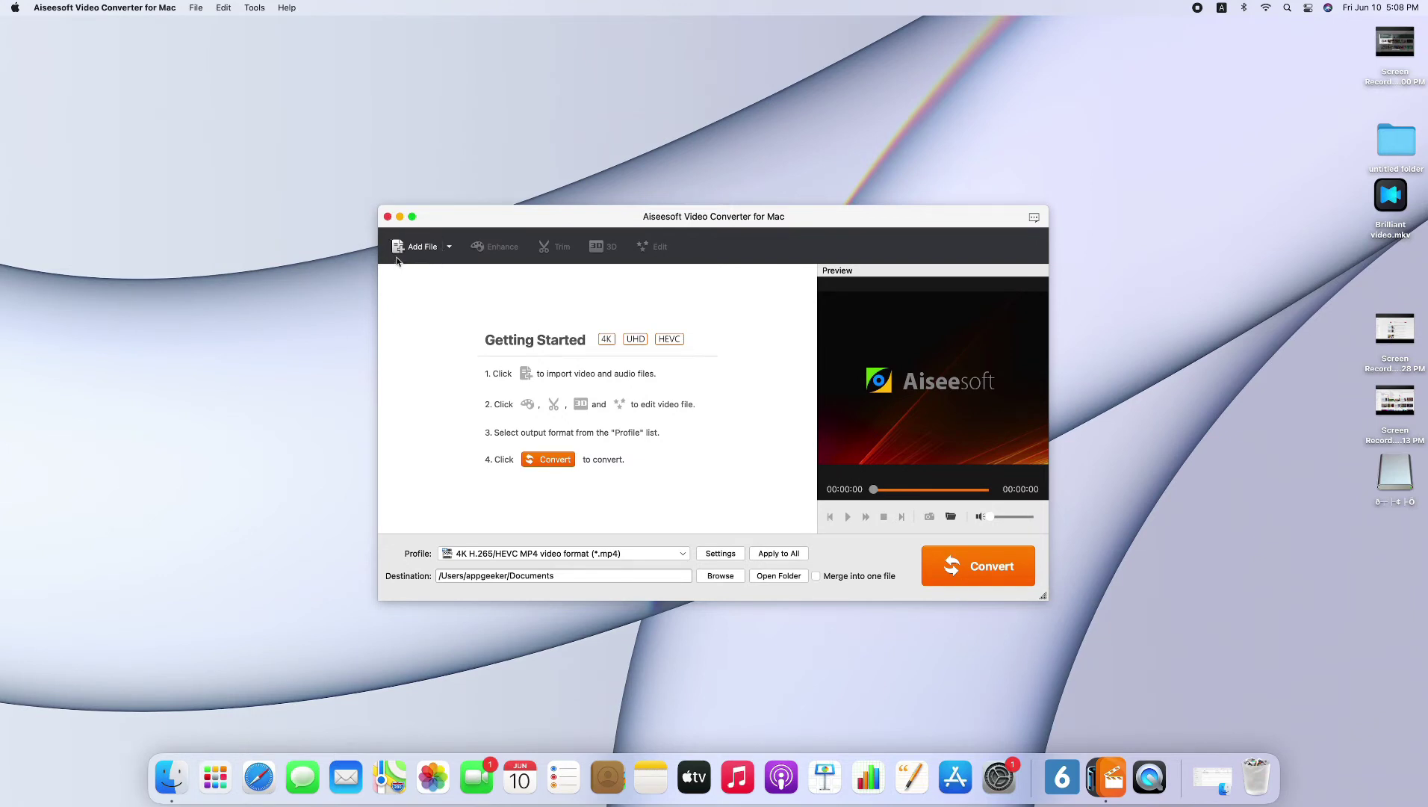
# Step: Add video.mkv from the Documents folder to the converter, preview its playback, and pause it
pyautogui.click(404, 254)
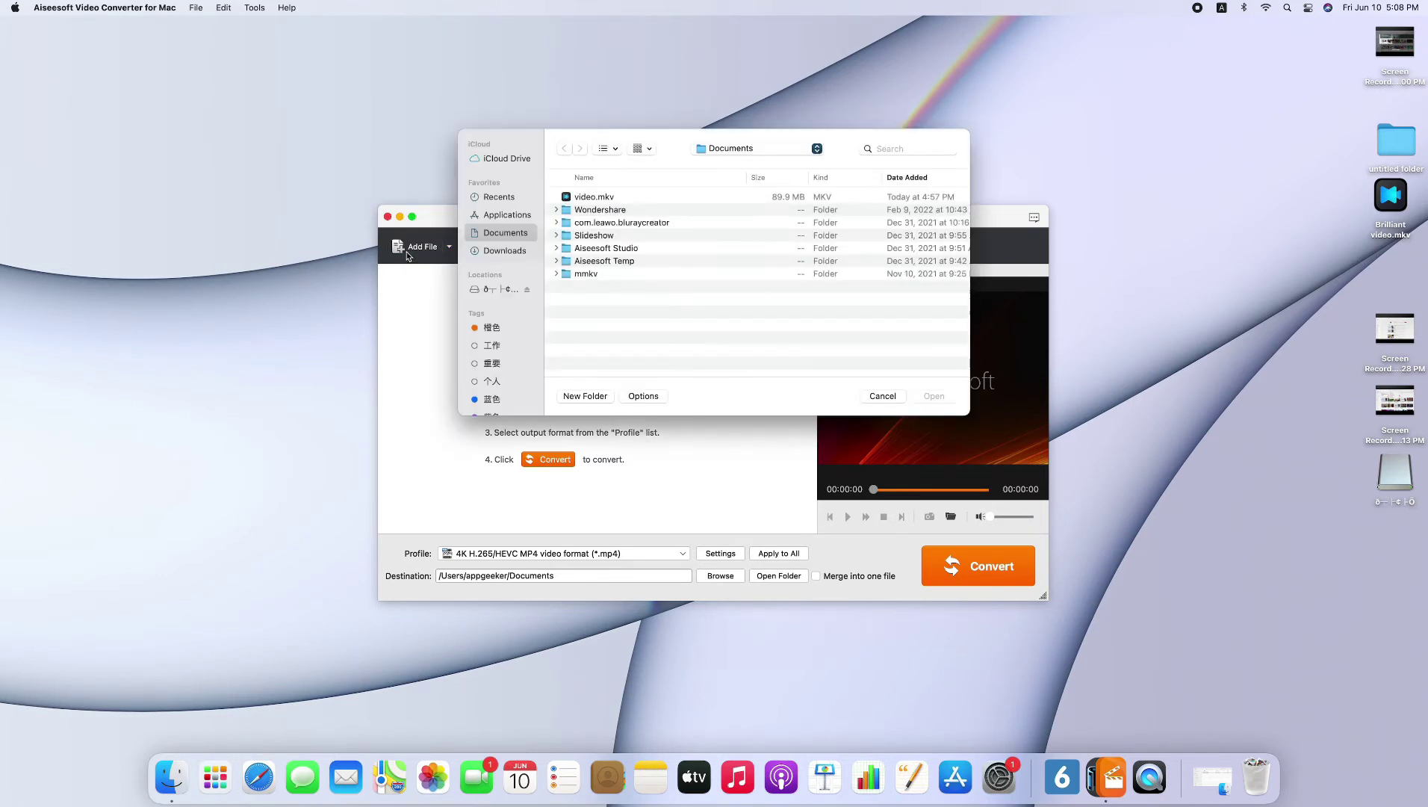
pyautogui.click(618, 199)
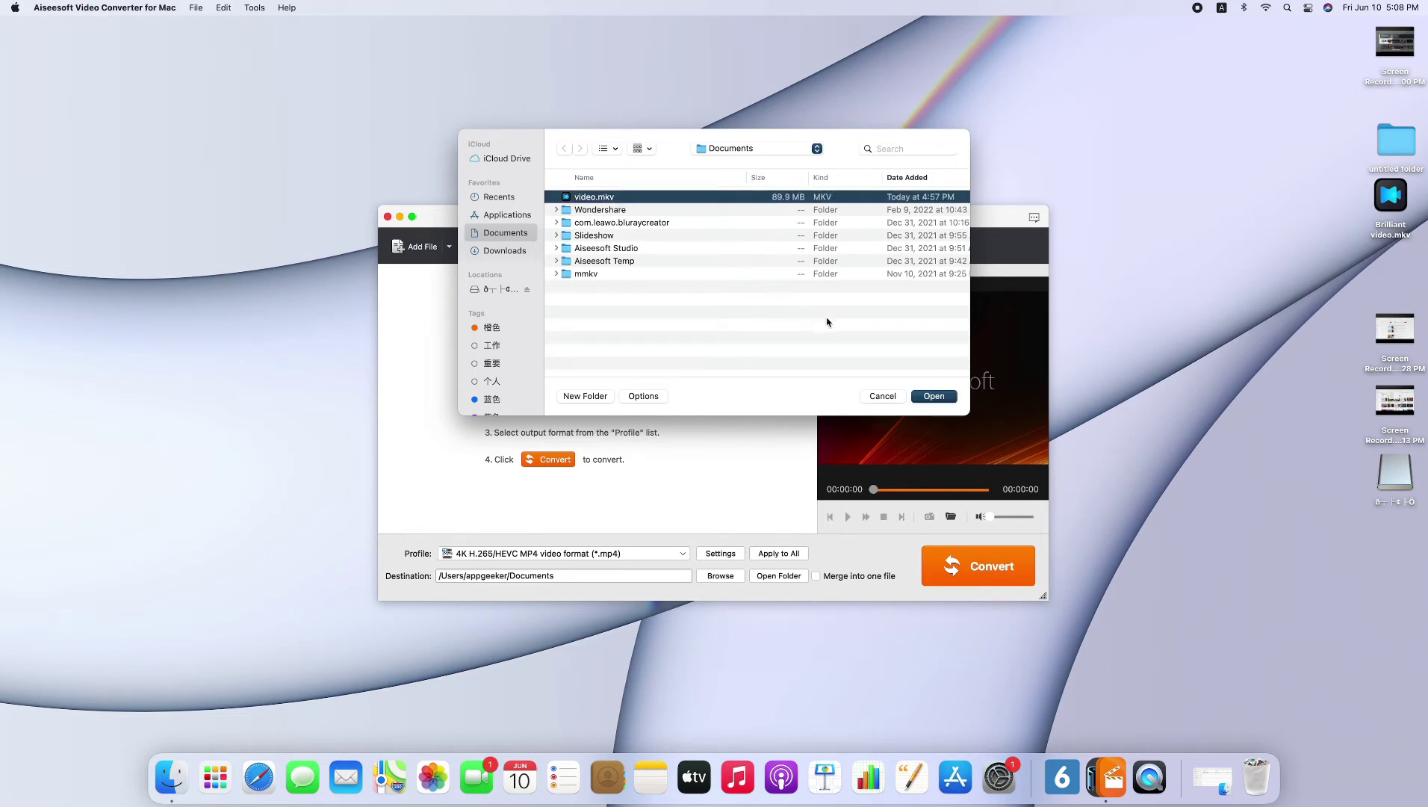
pyautogui.click(926, 396)
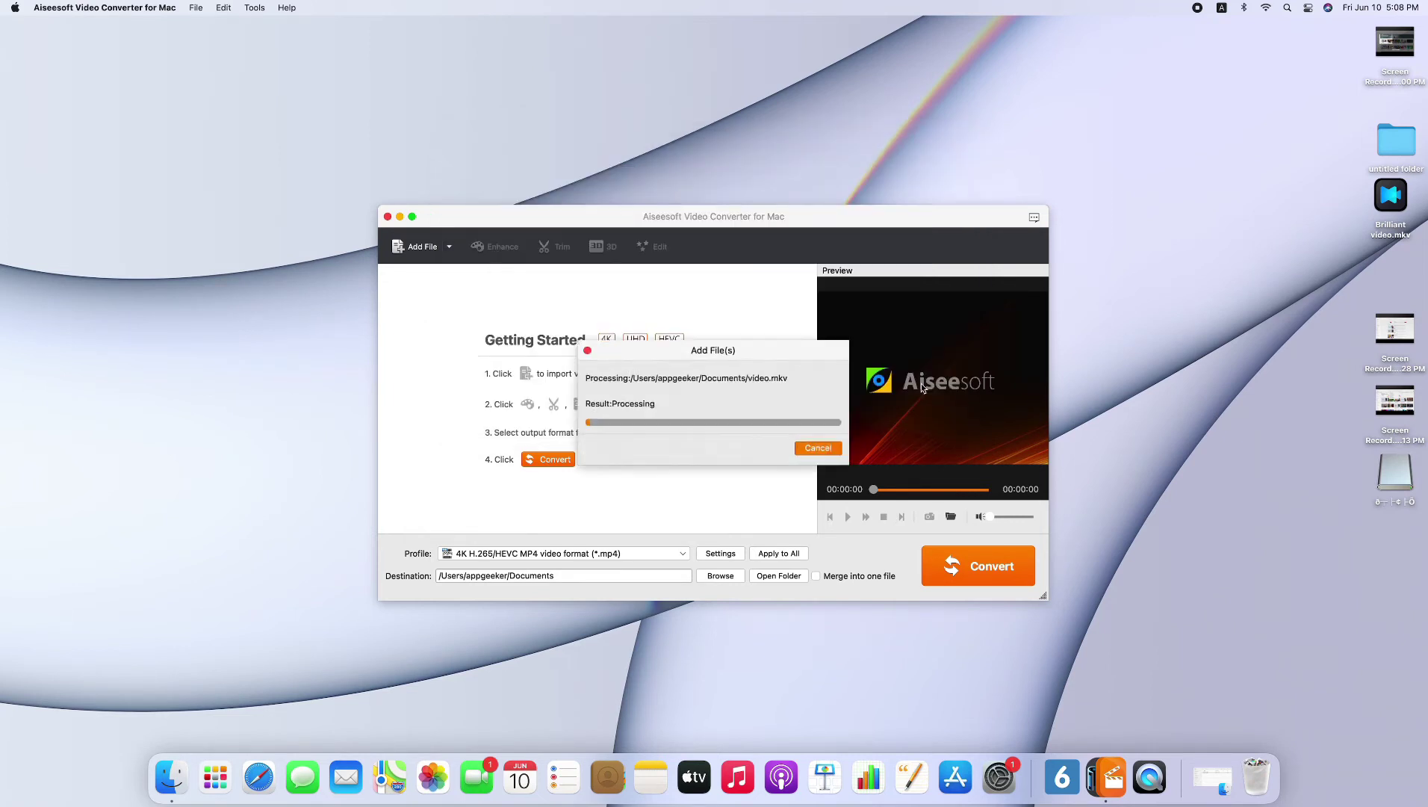
pyautogui.click(852, 517)
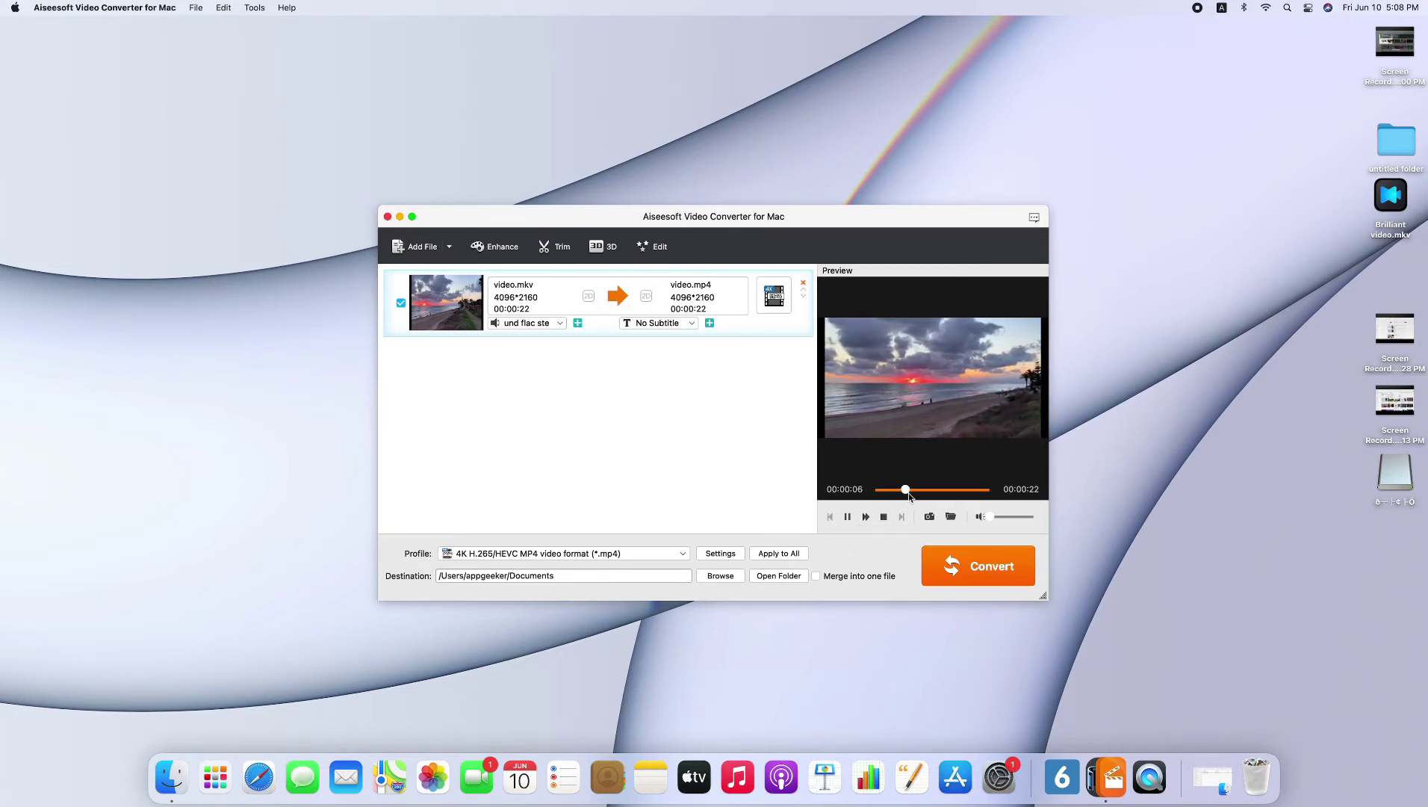
pyautogui.click(850, 517)
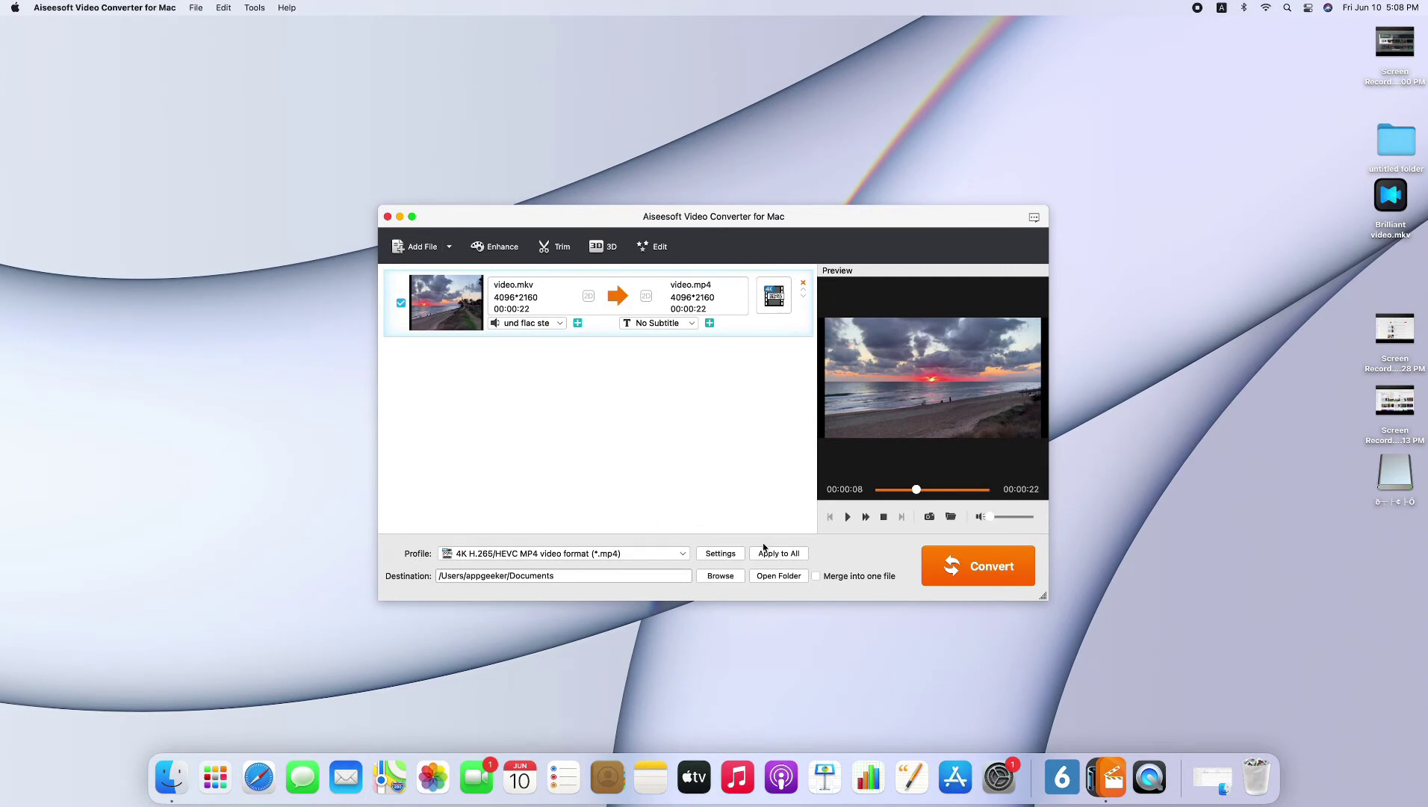
# Step: Choose the 4K H.265/HEVC MP4 video format (*.mp4) profile in the profile settings and accept it
pyautogui.click(721, 553)
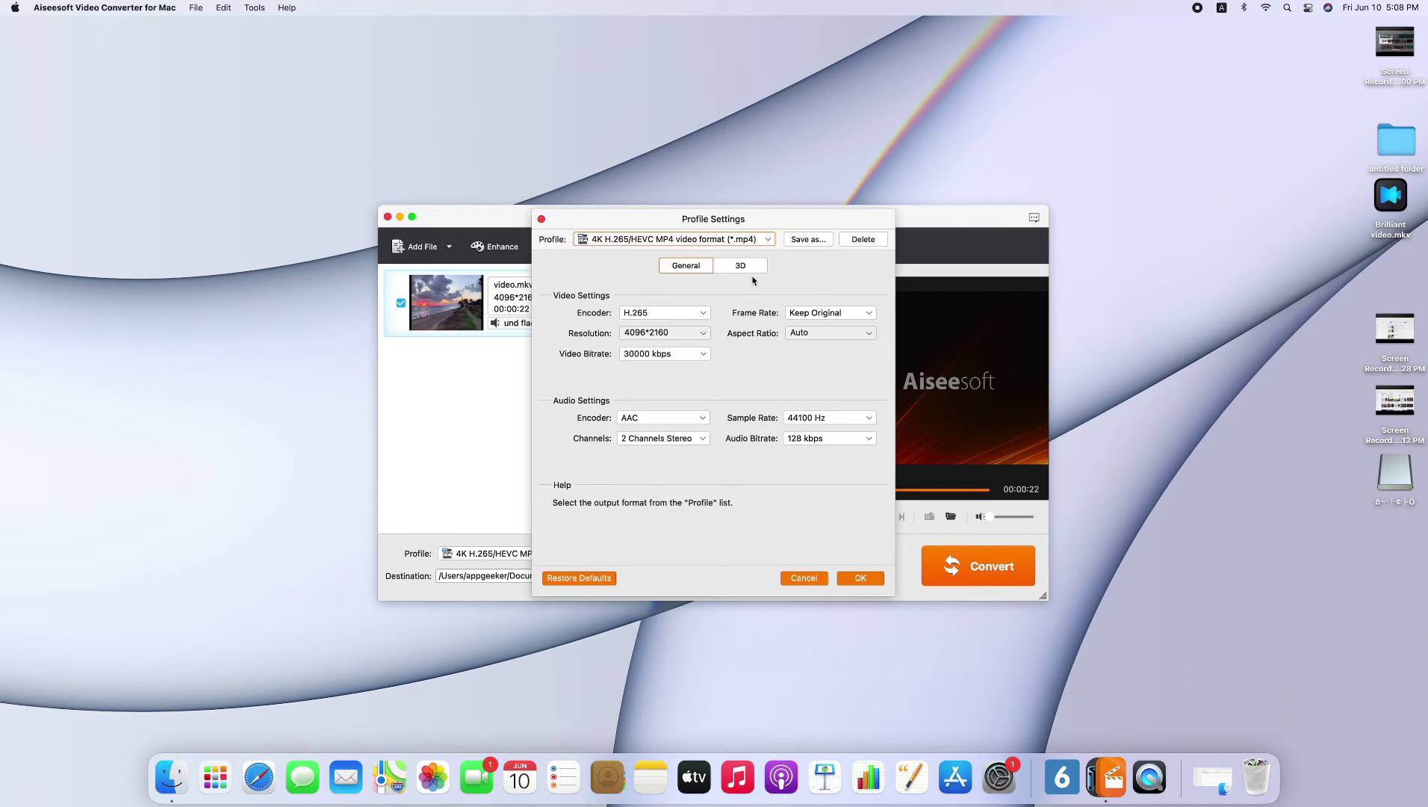
pyautogui.click(763, 239)
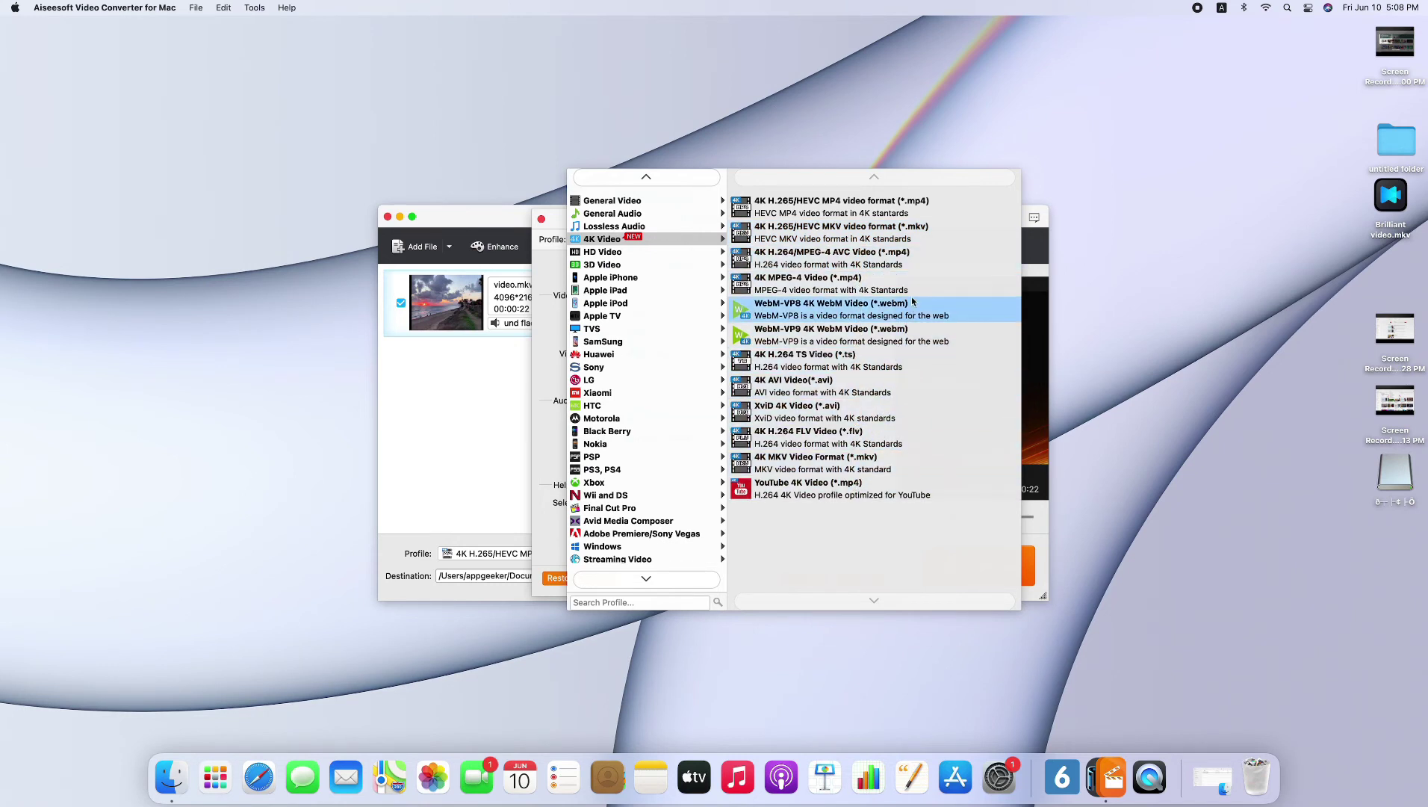
pyautogui.click(920, 218)
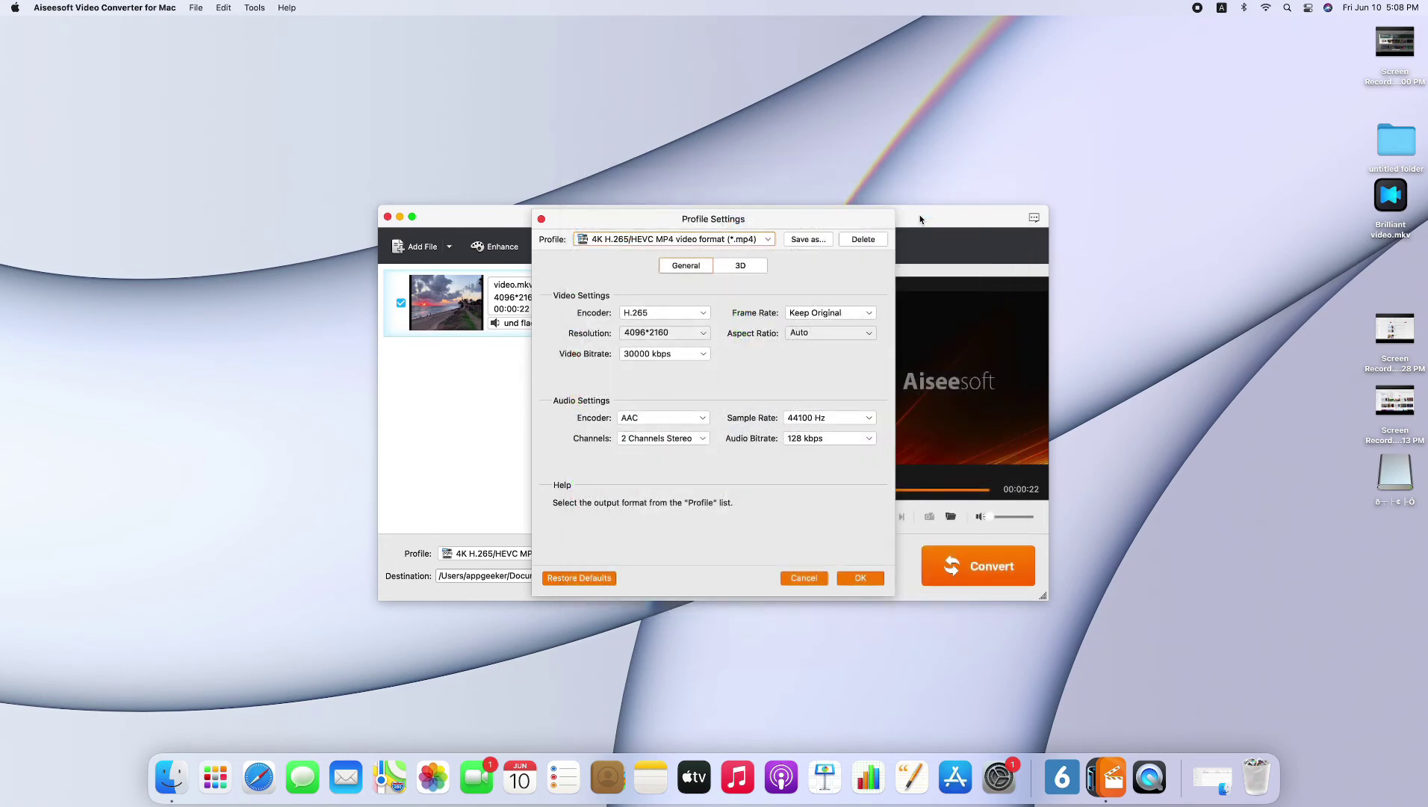
pyautogui.click(851, 577)
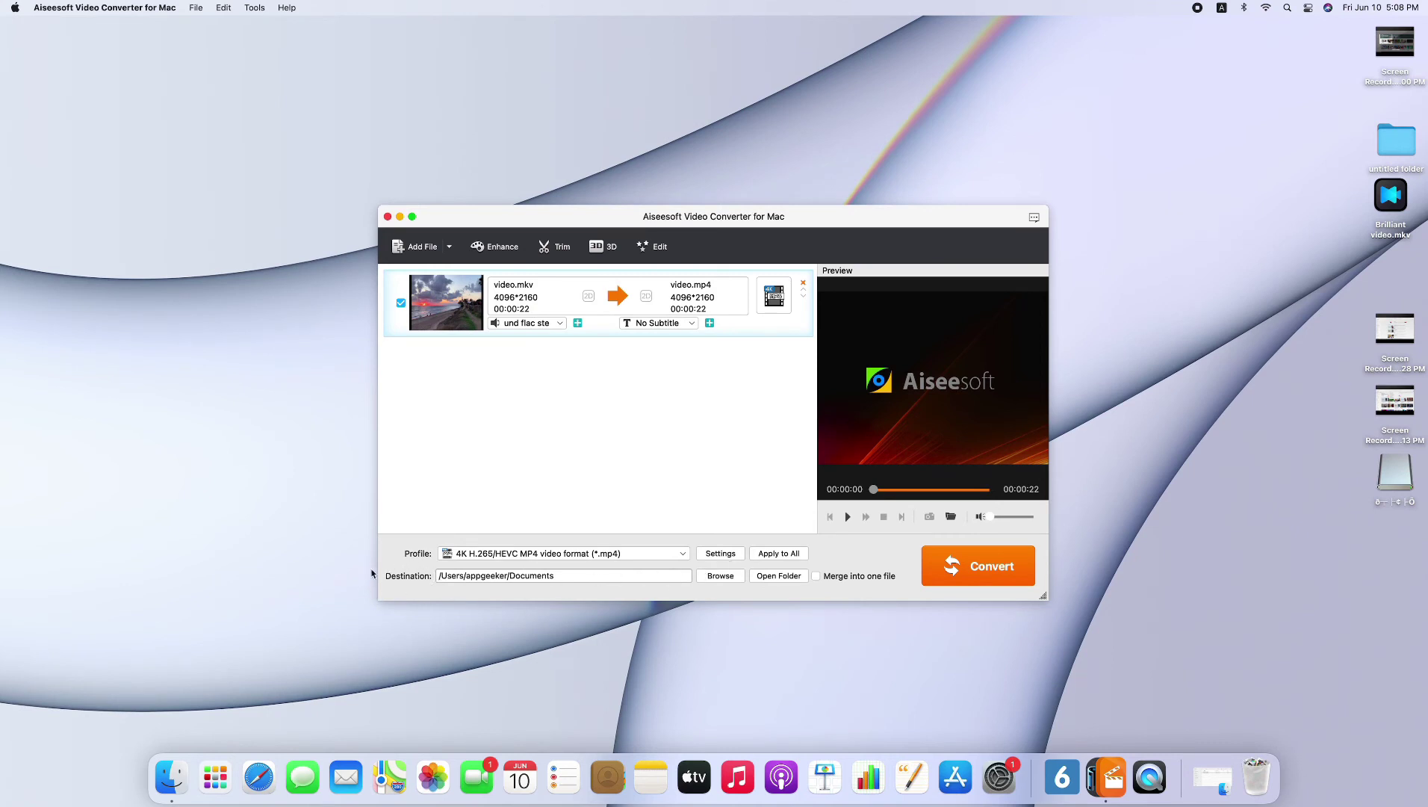
# Step: Set Documents as the destination folder, convert video.mkv to MP4, and dismiss the completed conversion window
pyautogui.click(728, 579)
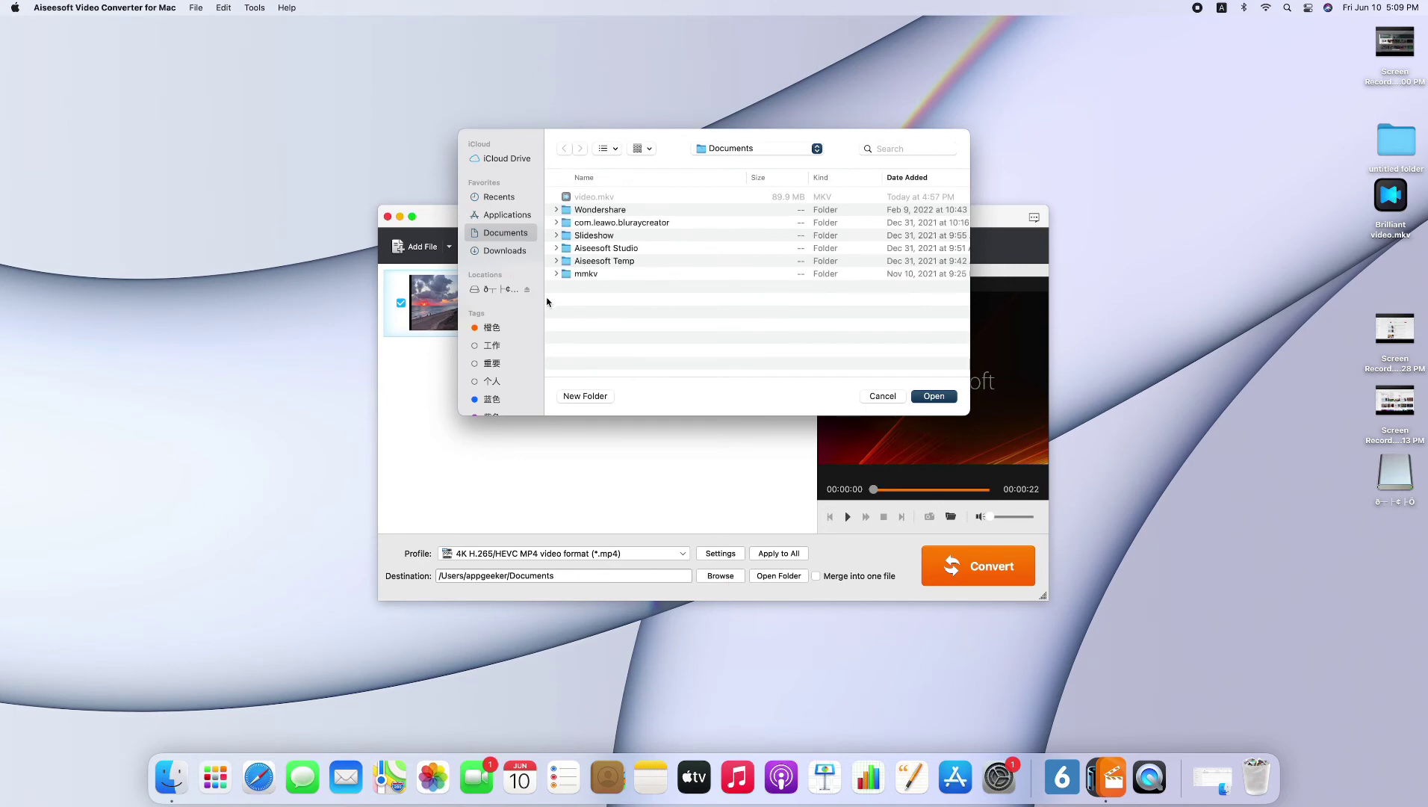
pyautogui.click(919, 397)
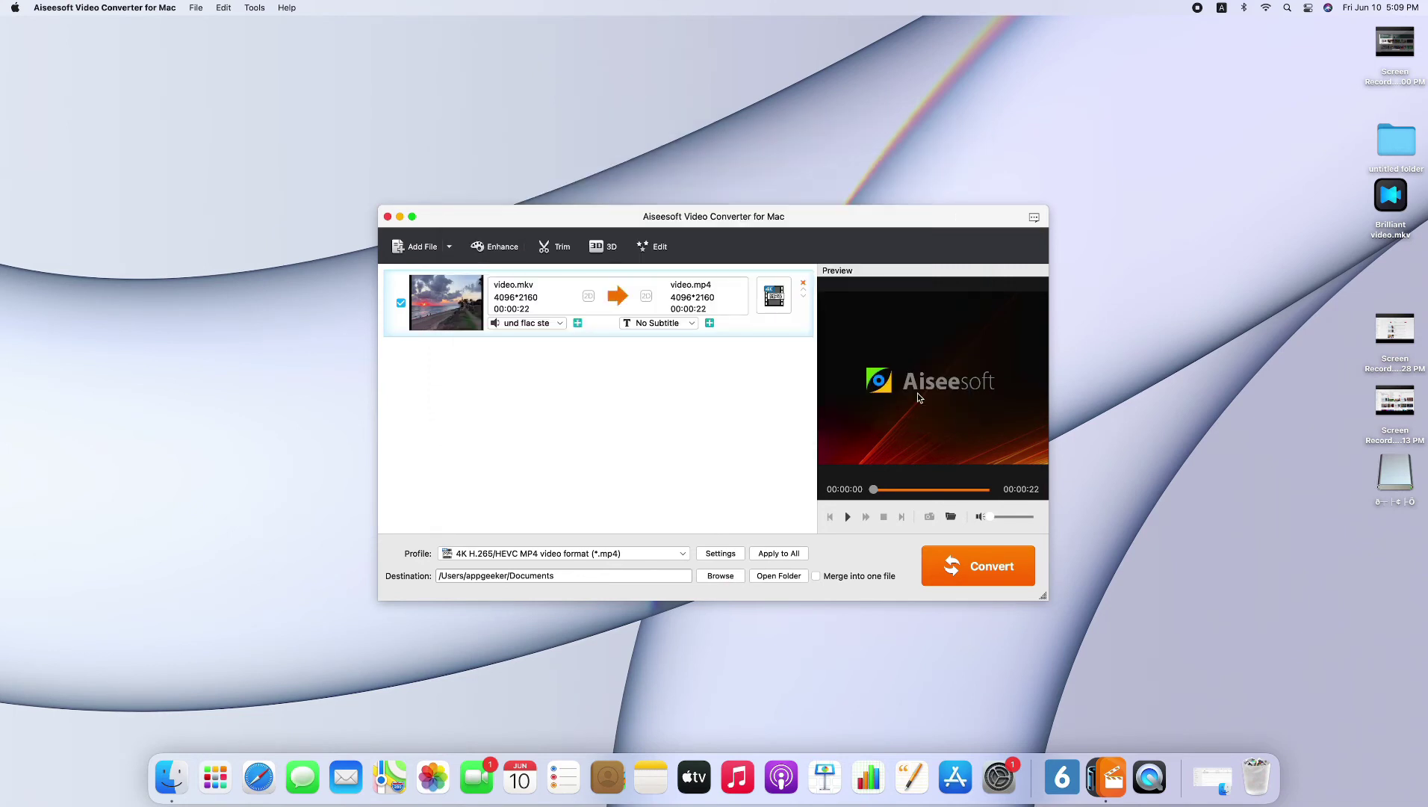
pyautogui.click(1007, 565)
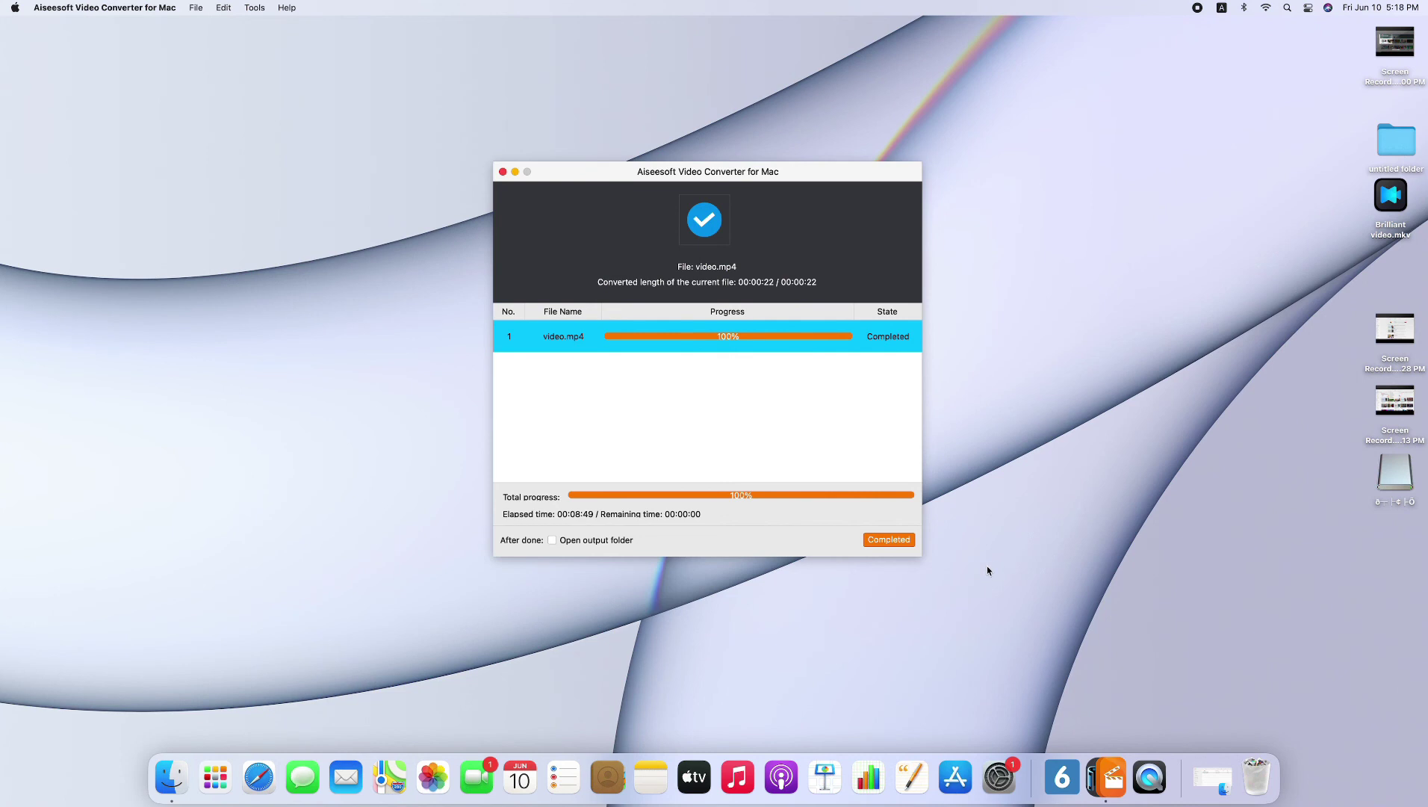
pyautogui.click(899, 544)
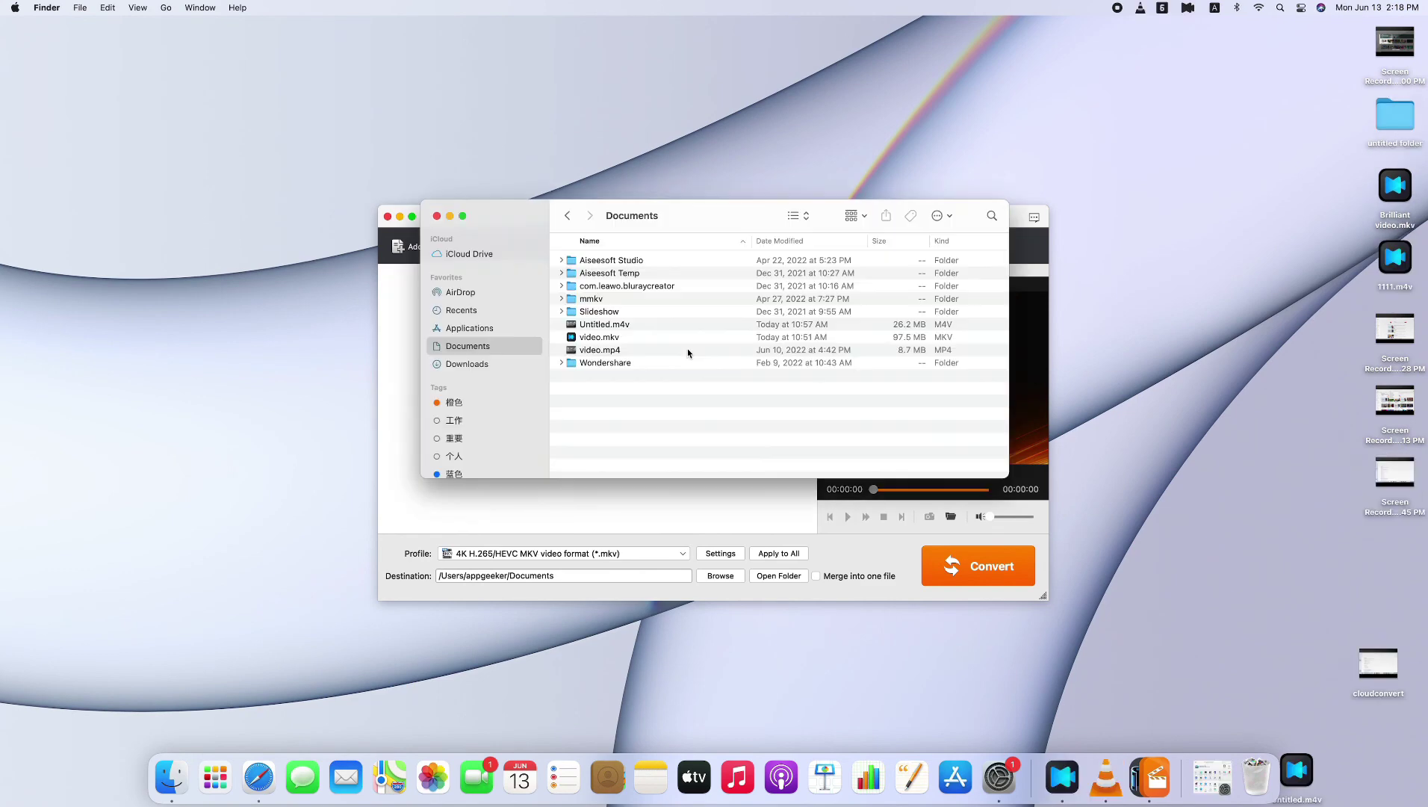
# Step: Open the converted video.mp4 from the Documents folder with QuickTime Player and play it
pyautogui.rightClick(689, 350)
pyautogui.moveTo(755, 370)
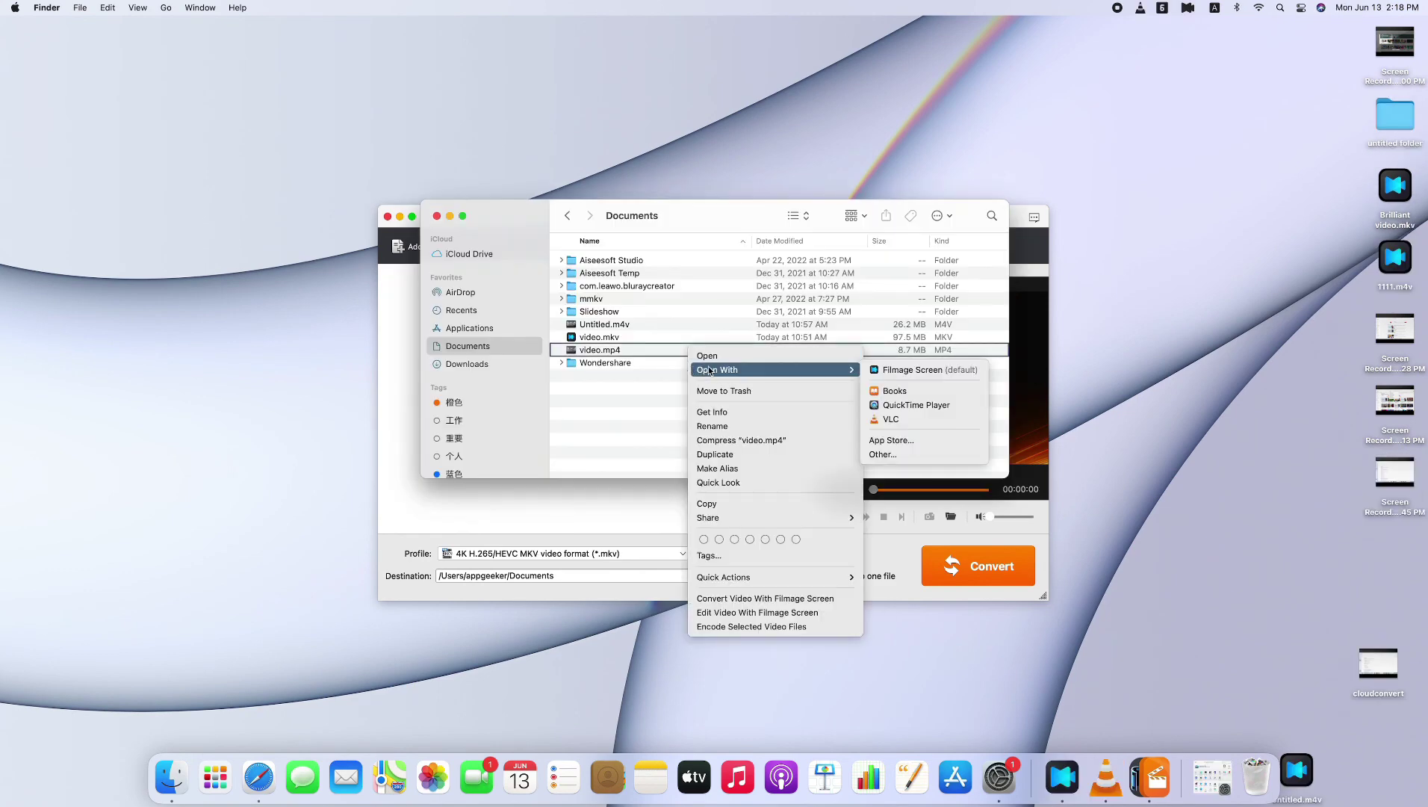
pyautogui.click(882, 406)
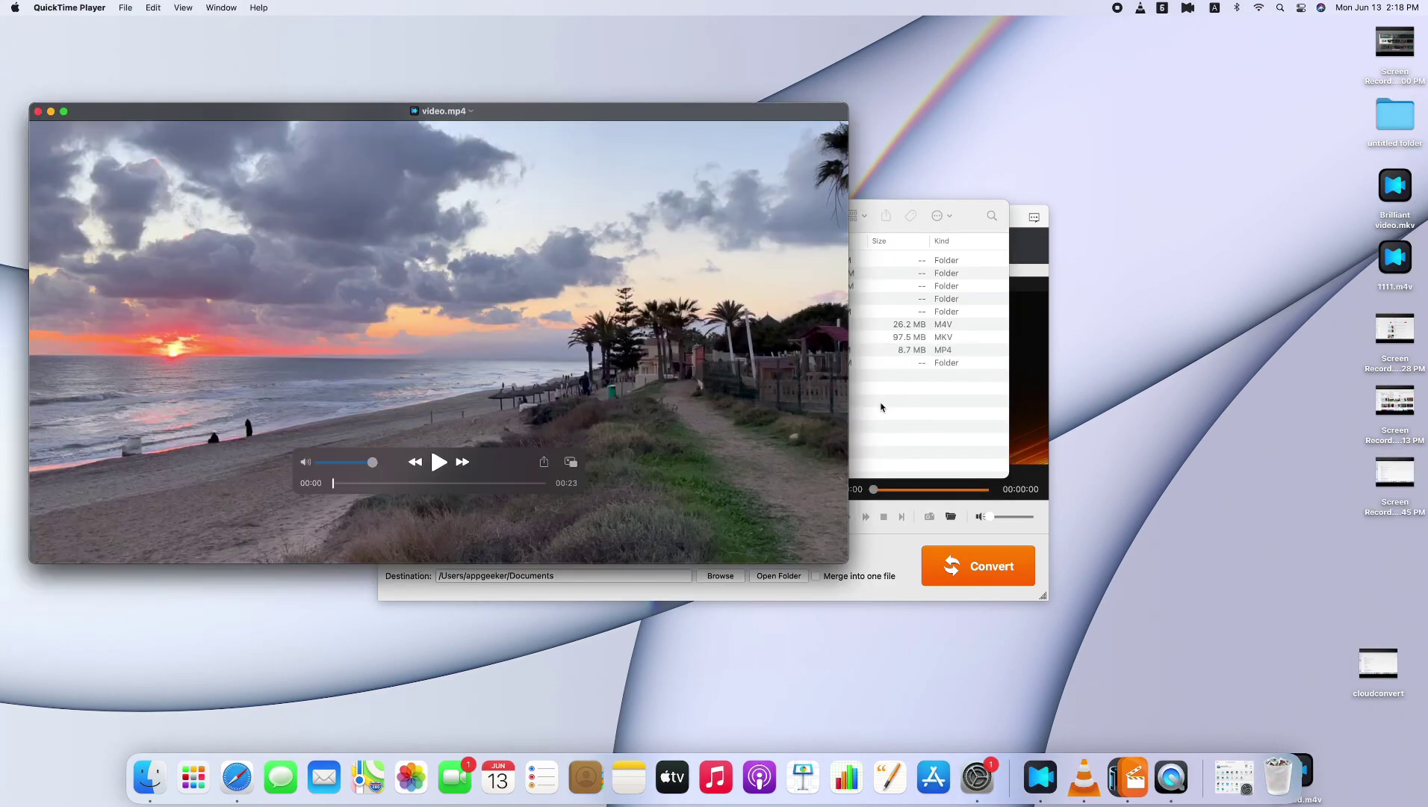
pyautogui.click(440, 463)
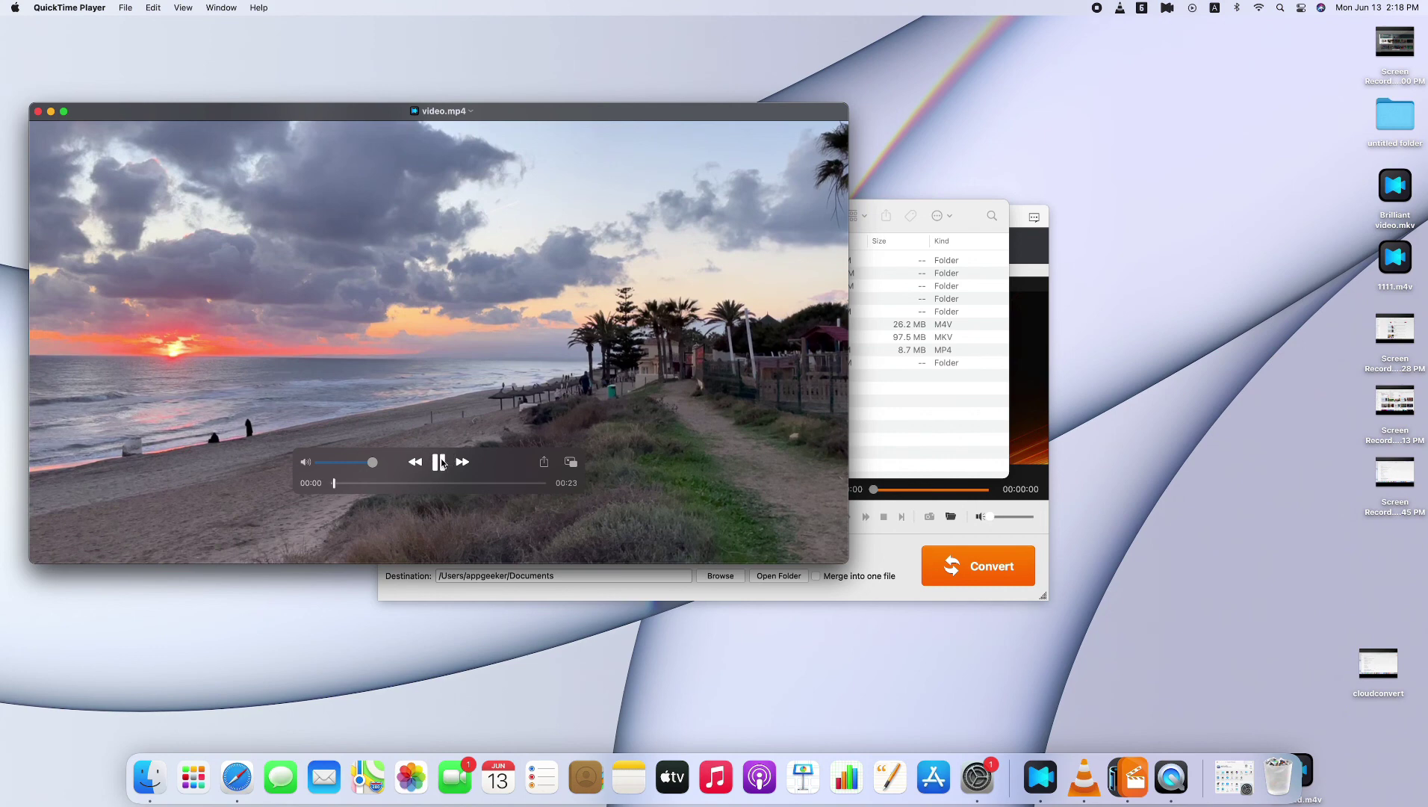